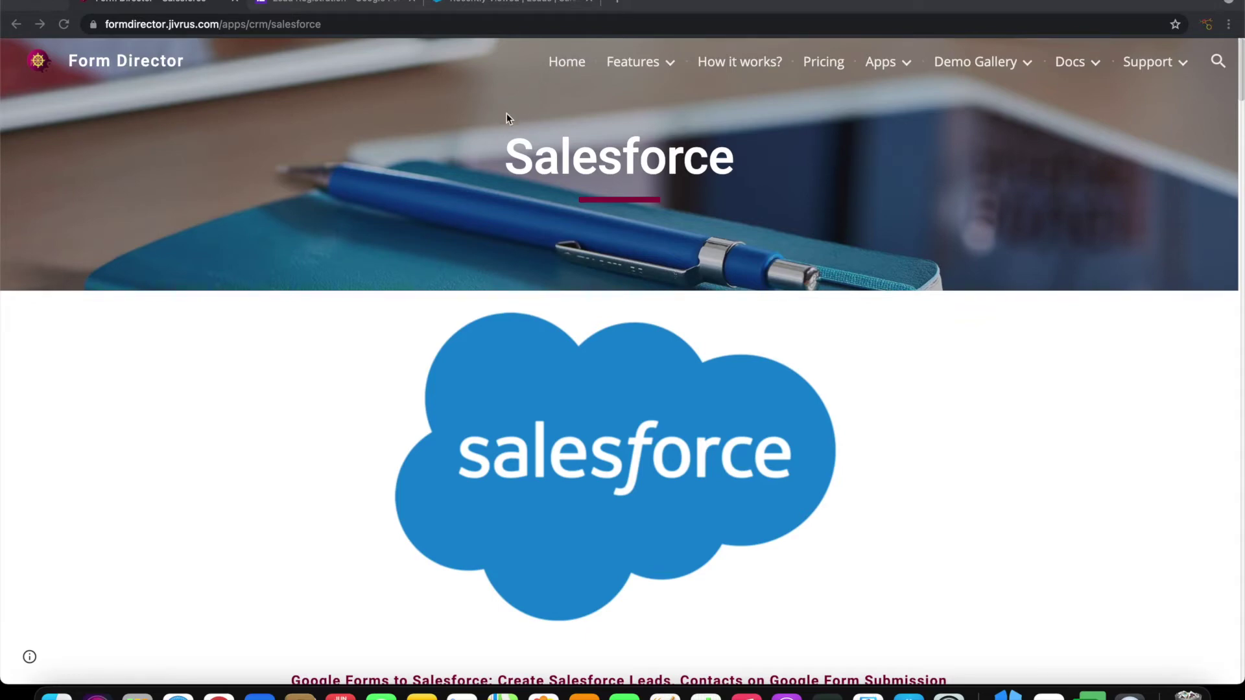
Bring Chrome forward and switch to the Lead Registration Google Forms editor tab
{"action": "left_click", "coordinate": [470, 132]}
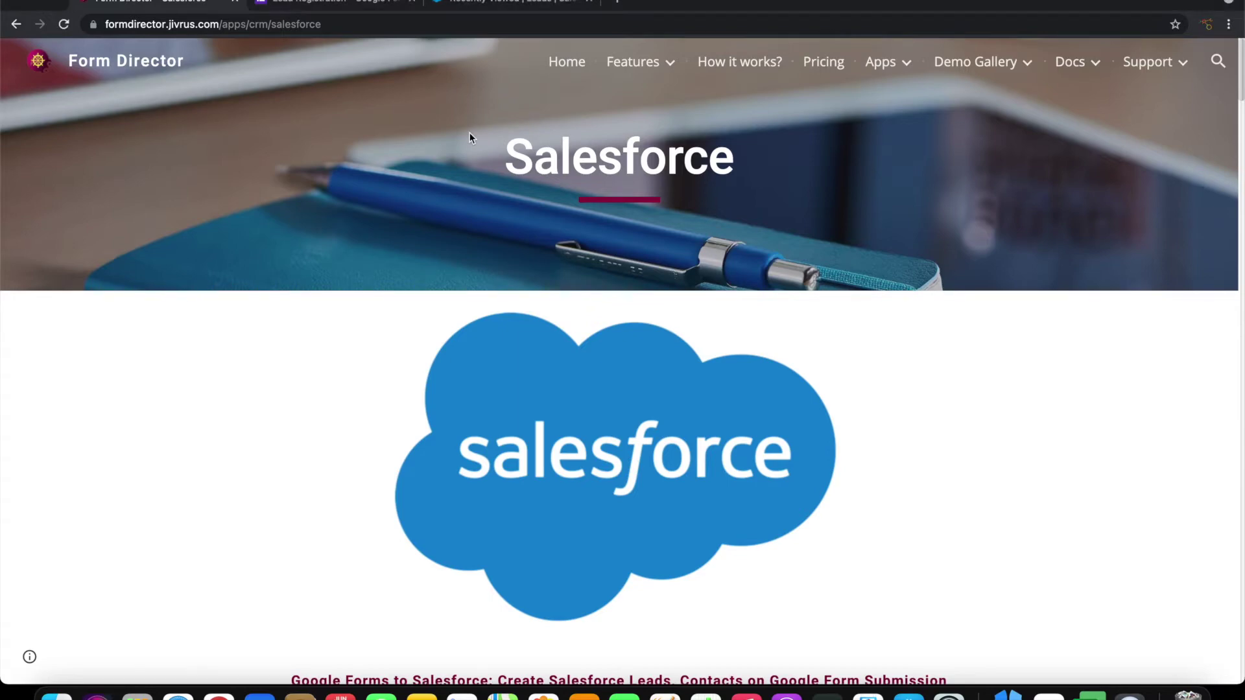
{"action": "key", "text": "ctrl+Tab"}
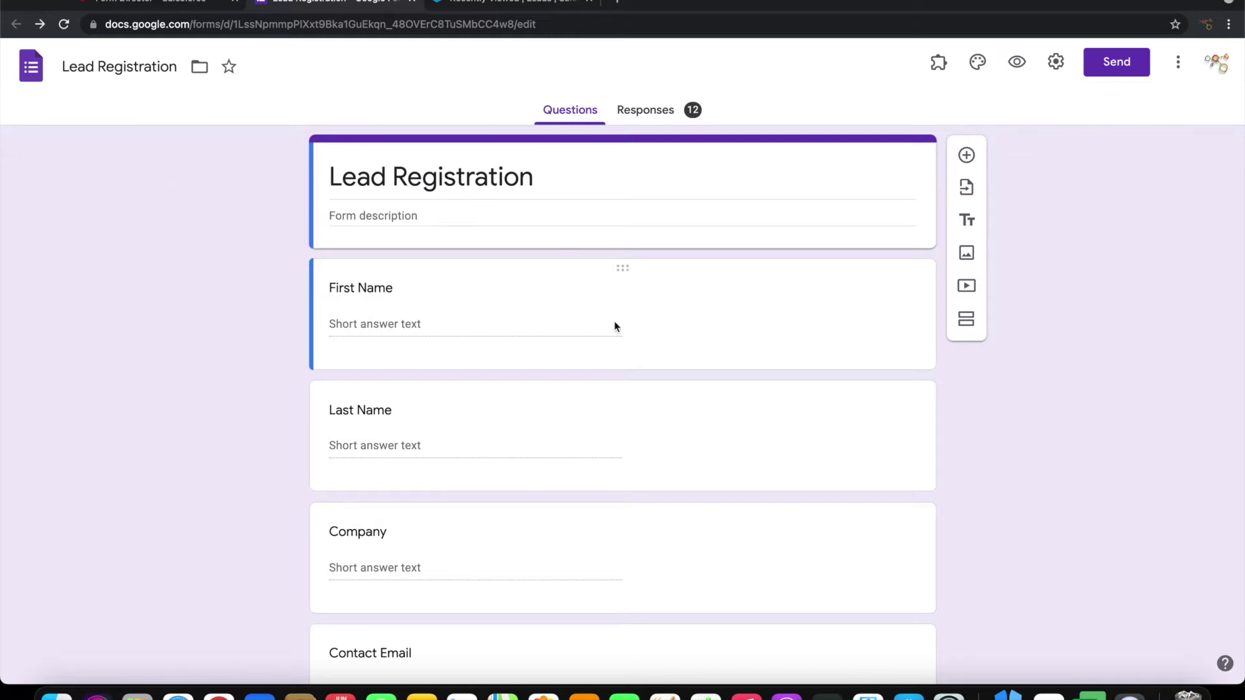
{"action": "scroll", "coordinate": [583, 337], "scroll_direction": "down", "scroll_amount": 2}
{"action": "left_click", "coordinate": [475, 4]}
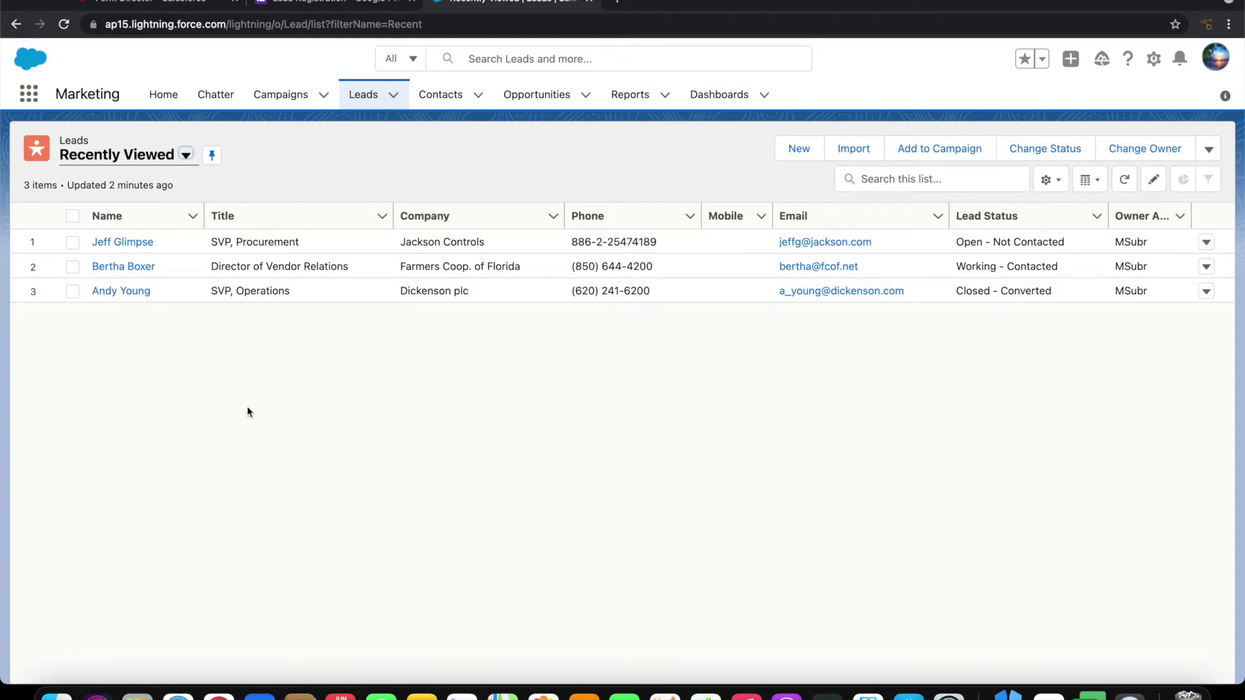
{"action": "left_click", "coordinate": [345, 6]}
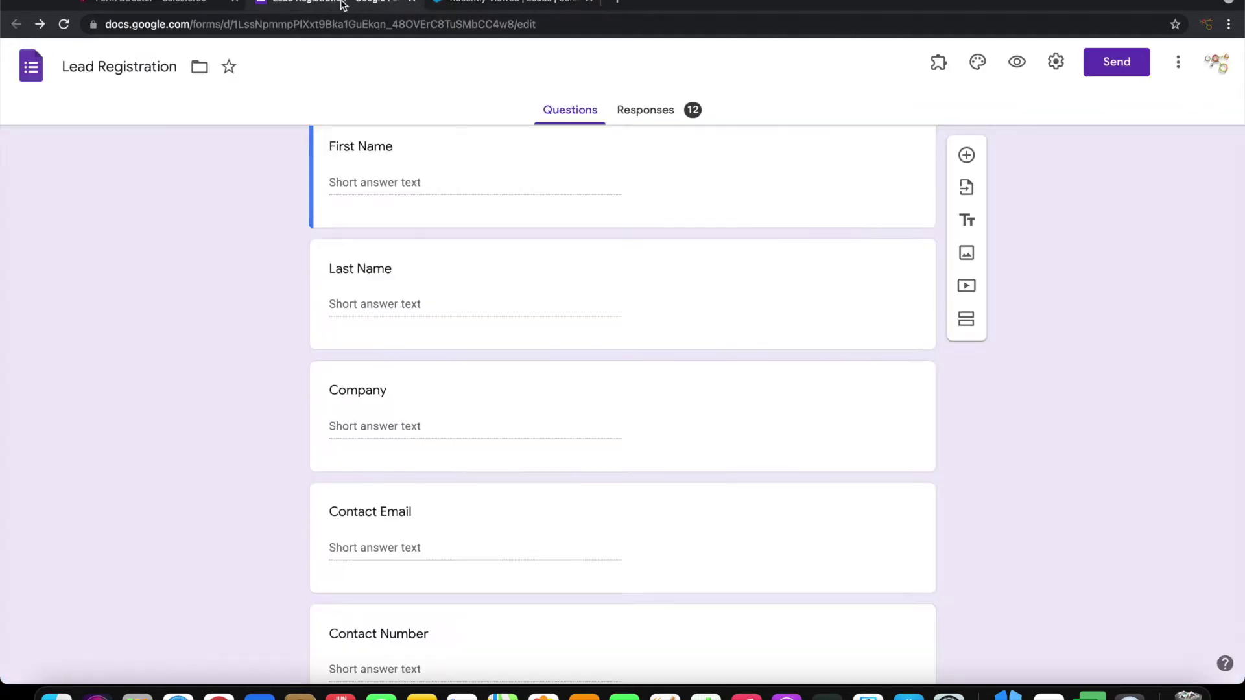
{"action": "scroll", "coordinate": [512, 341], "scroll_direction": "down", "scroll_amount": 3}
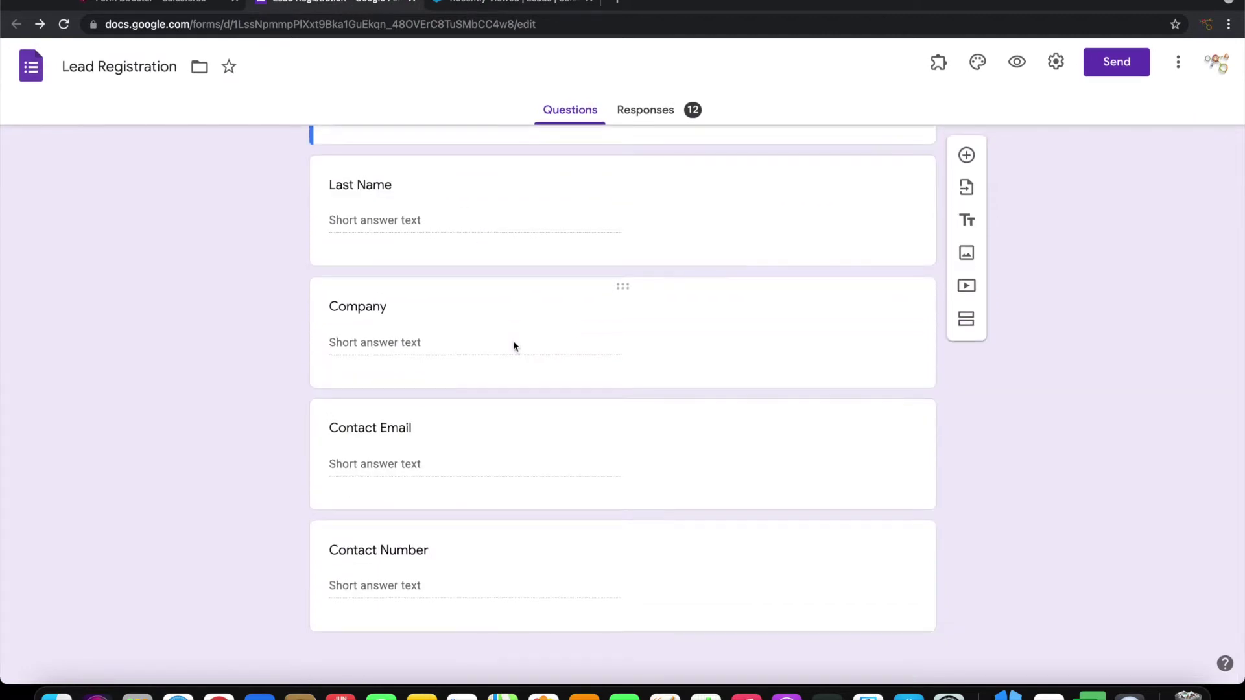
{"action": "scroll", "coordinate": [607, 456], "scroll_direction": "up", "scroll_amount": 5}
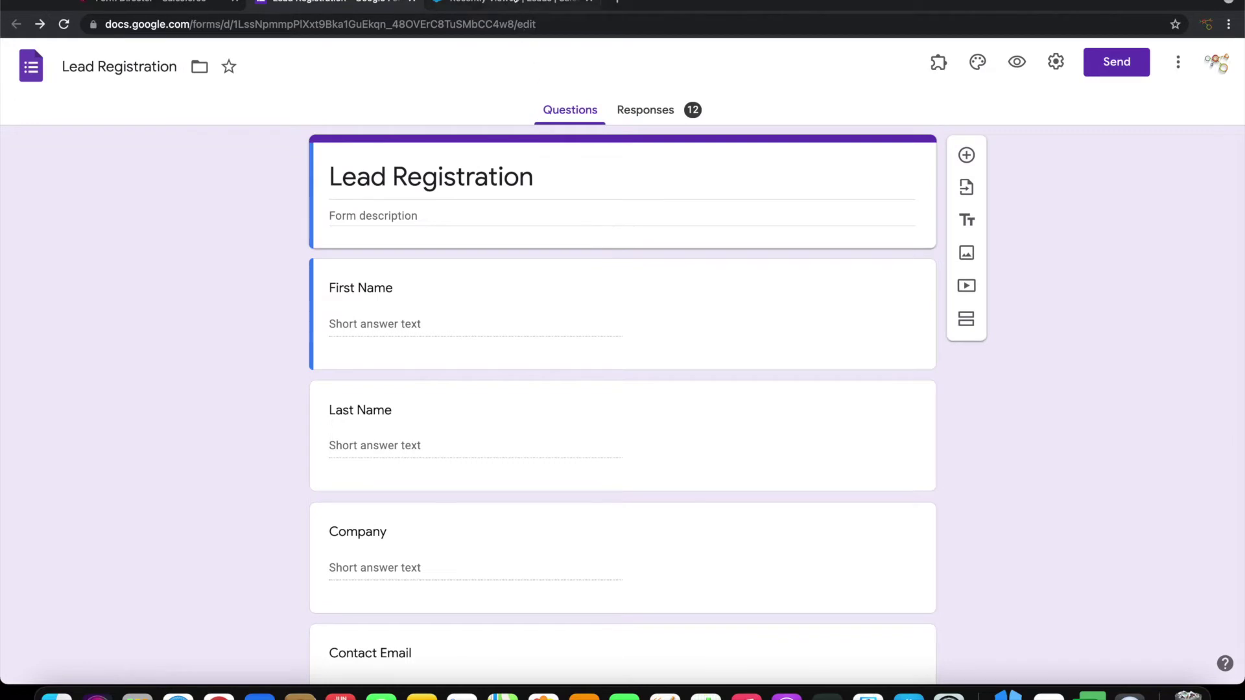
{"action": "key", "text": "ctrl+Tab"}
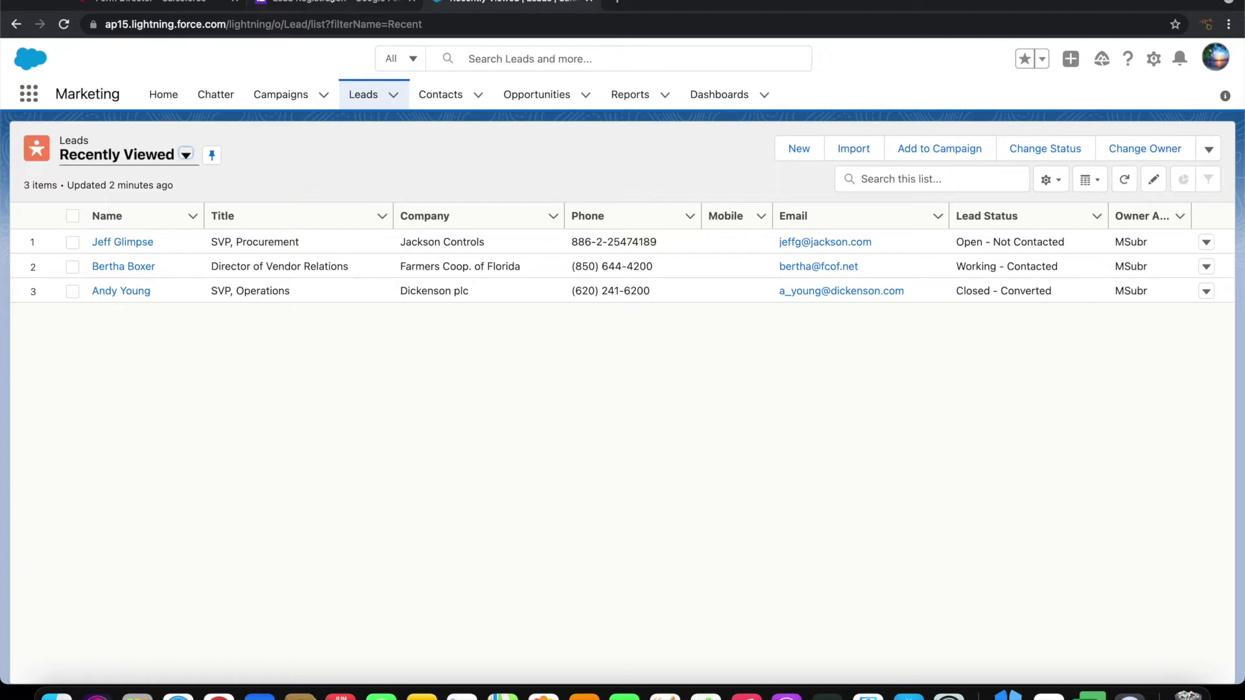
{"action": "left_click", "coordinate": [322, 1]}
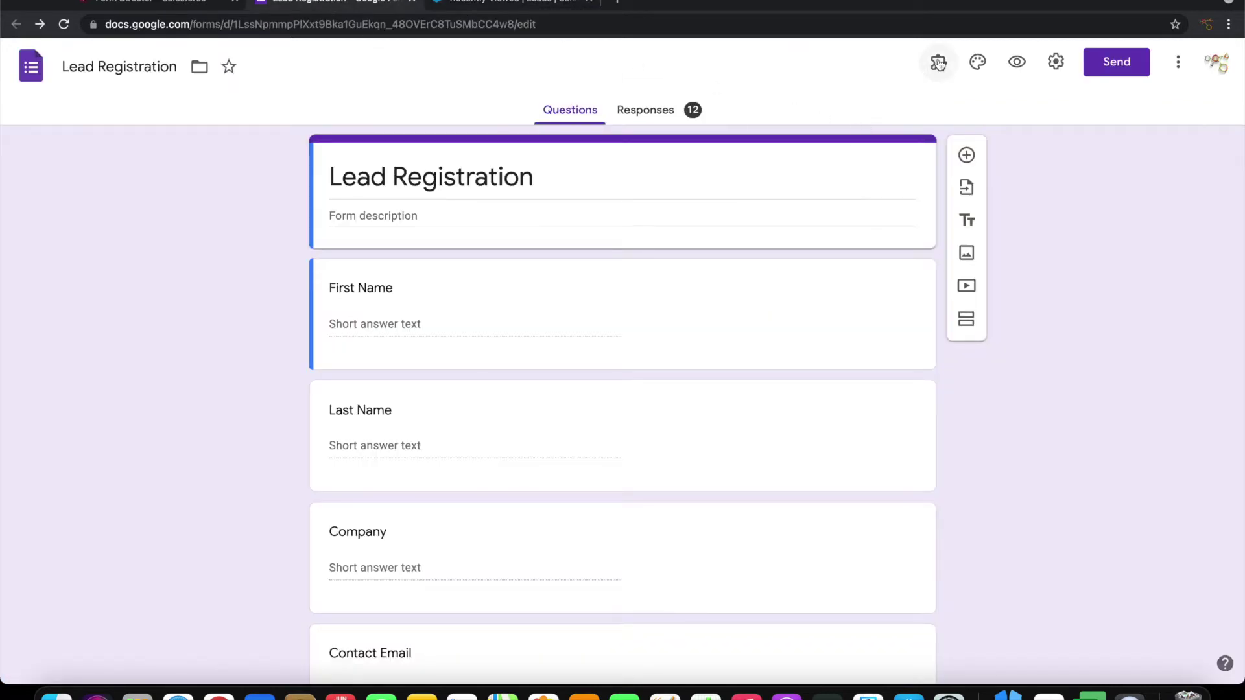
{"action": "left_click", "coordinate": [938, 62]}
Start a new Form Director service setup and choose Salesforce as the connected app
{"action": "left_click", "coordinate": [954, 150]}
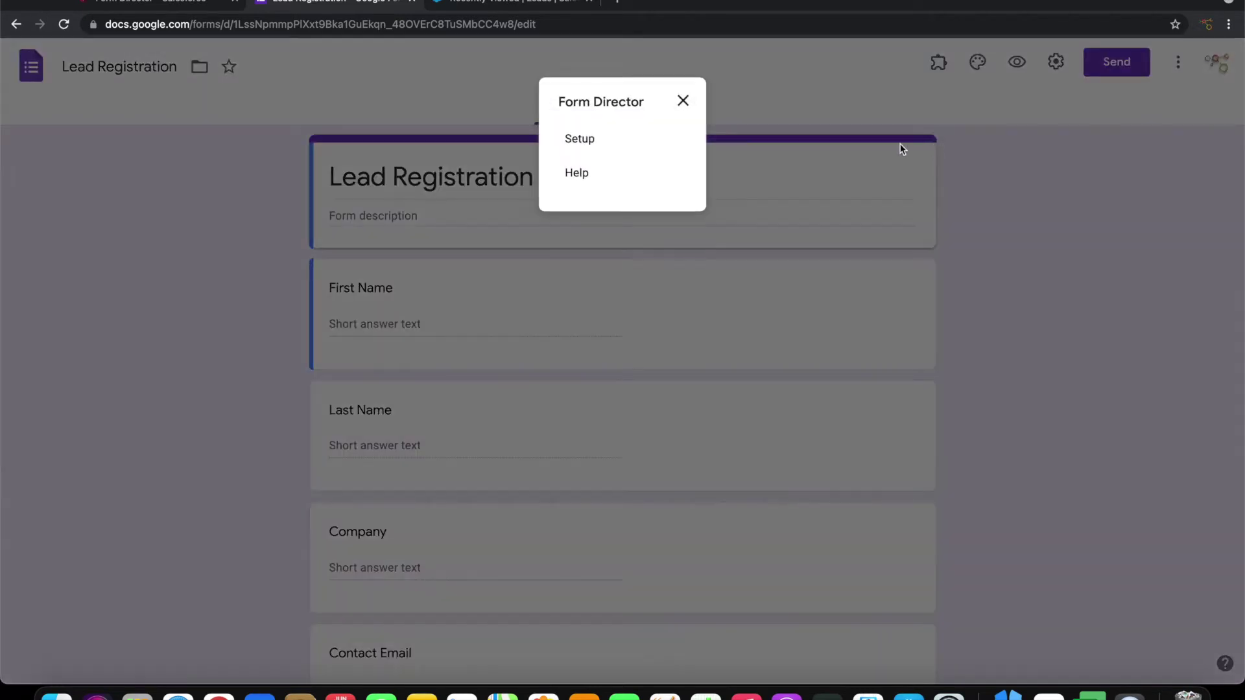
{"action": "left_click", "coordinate": [588, 135]}
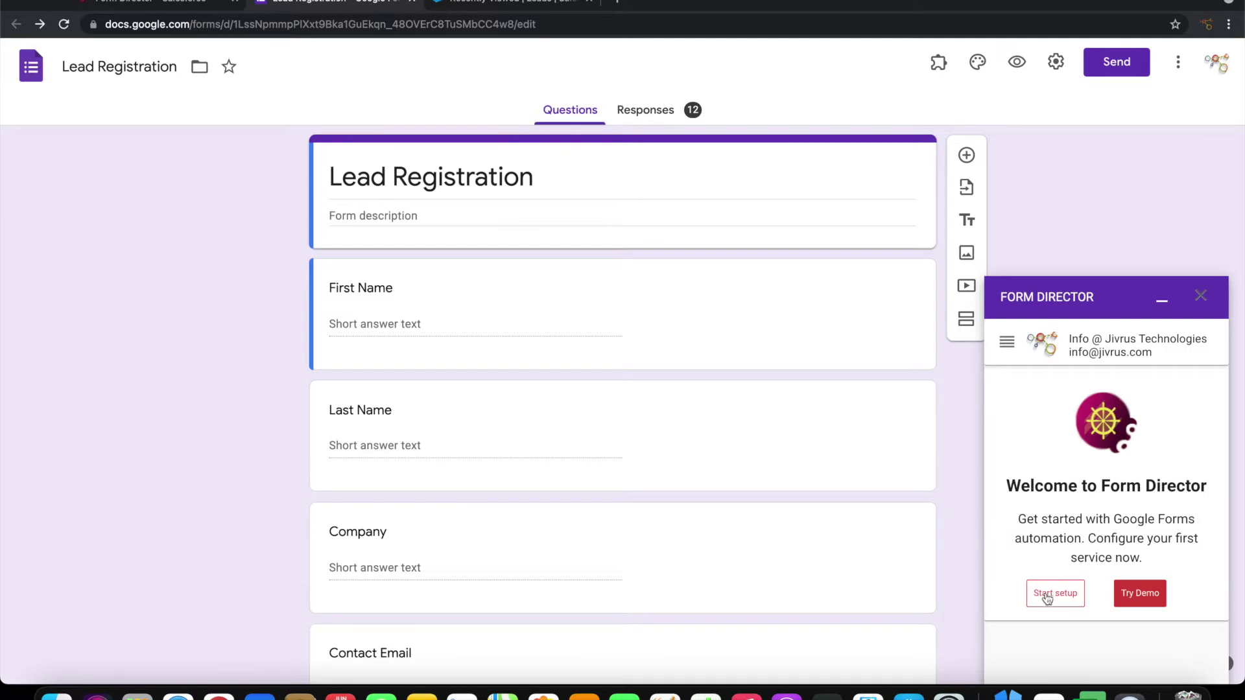
{"action": "left_click", "coordinate": [1047, 595]}
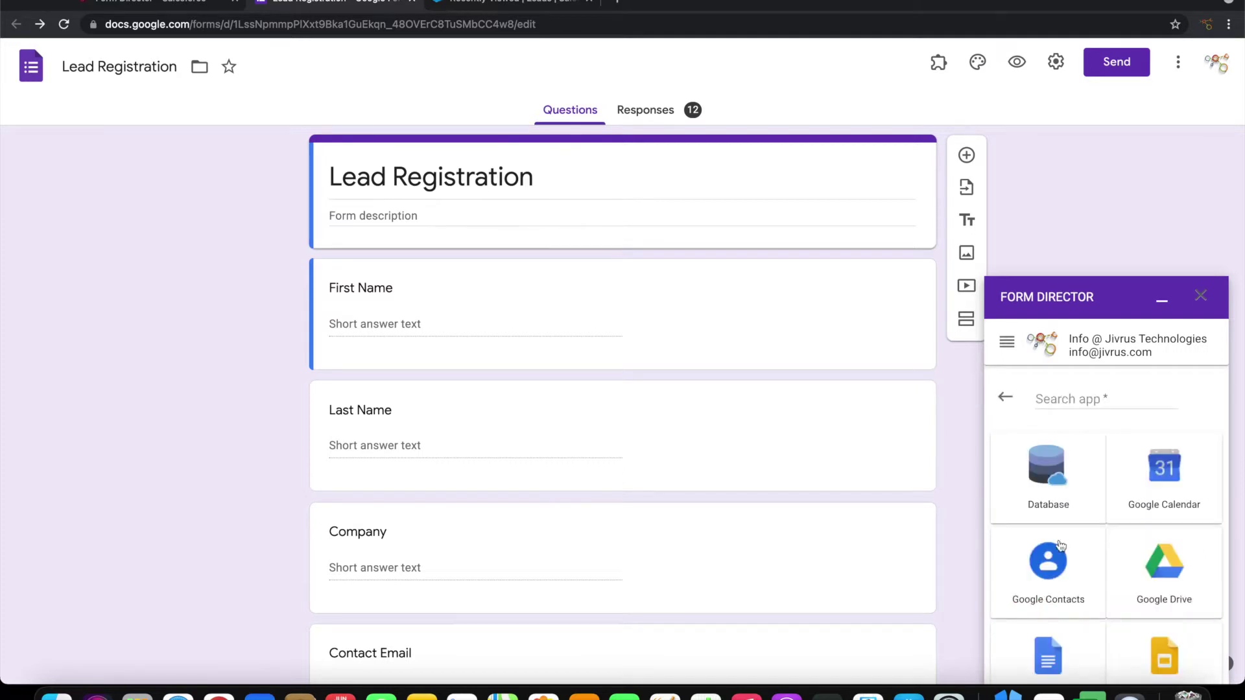
{"action": "left_click", "coordinate": [1067, 397]}
{"action": "type", "text": "Sales"}
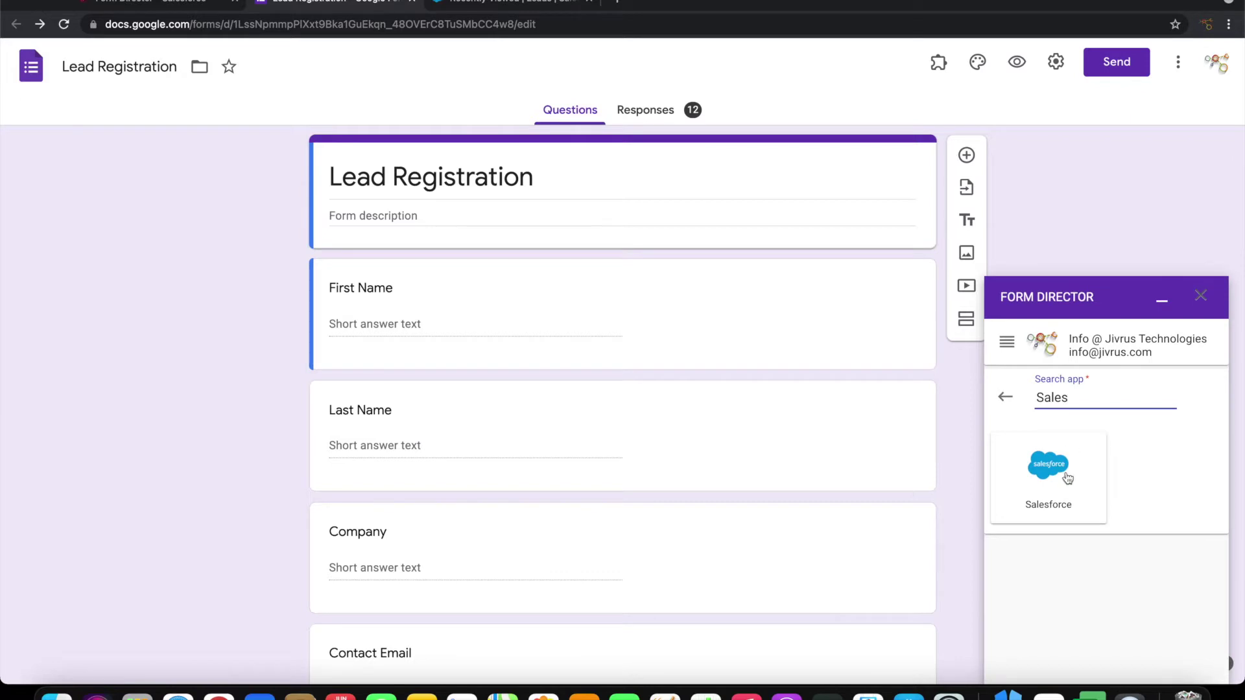
{"action": "left_click", "coordinate": [1066, 474]}
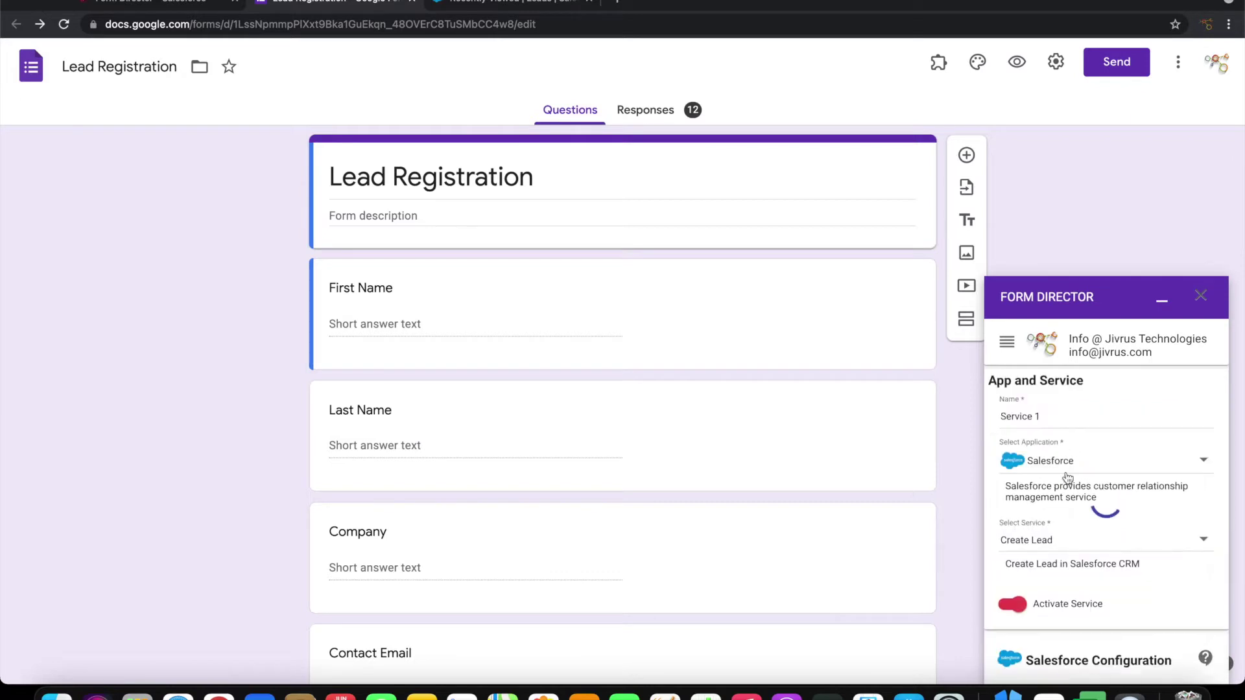
Name the service 'Create Lead' and connect it to the Salesforce account
{"action": "left_click_drag", "start_coordinate": [1062, 419], "coordinate": [978, 406]}
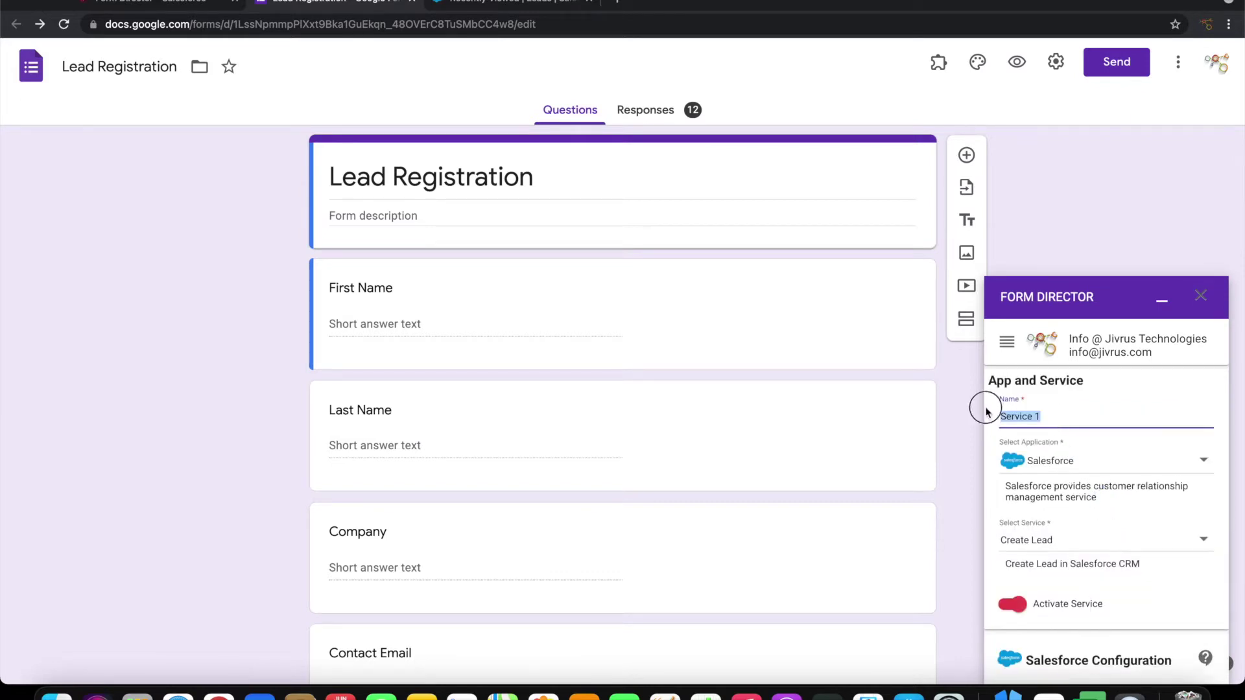
{"action": "type", "text": "Crea"}
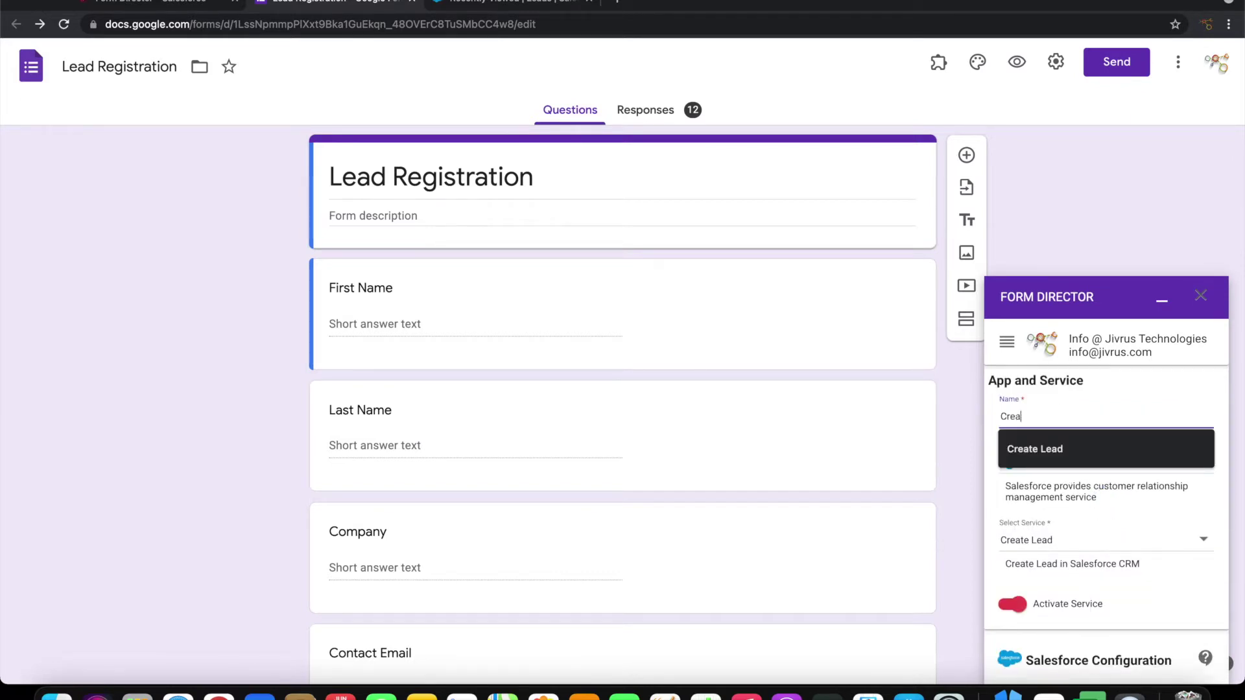
{"action": "type", "text": "te Lead"}
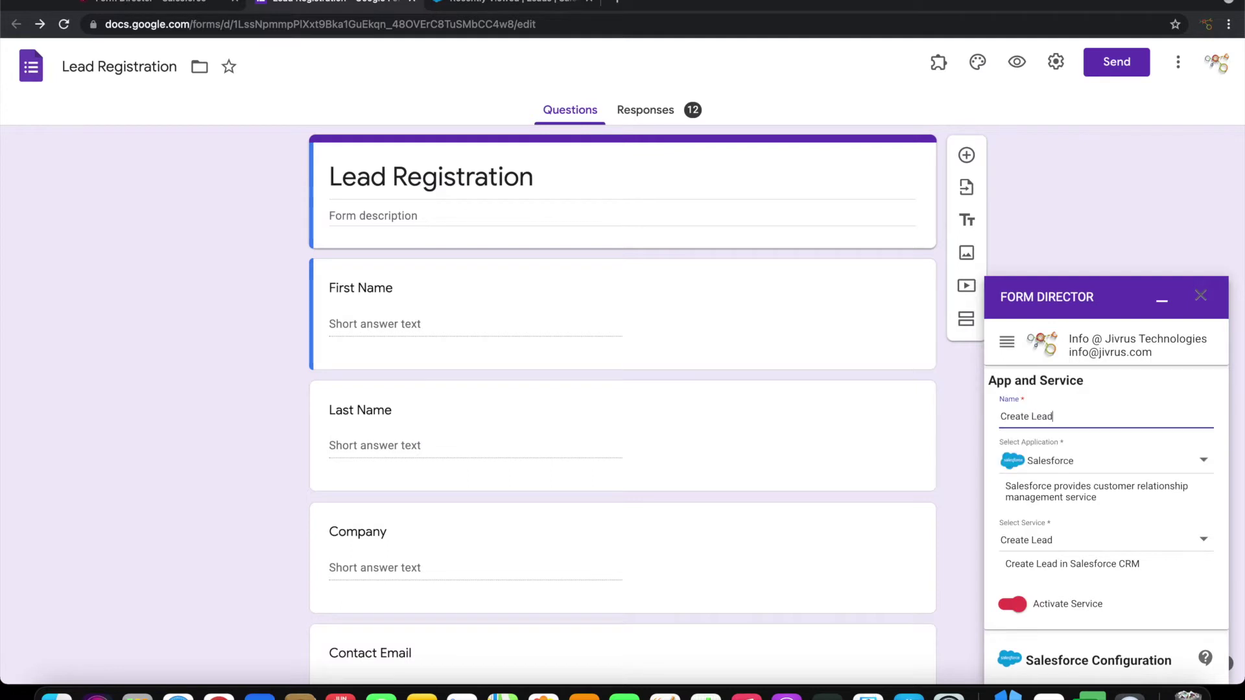
{"action": "key", "text": "Tab"}
{"action": "scroll", "coordinate": [1053, 549], "scroll_direction": "down", "scroll_amount": 3}
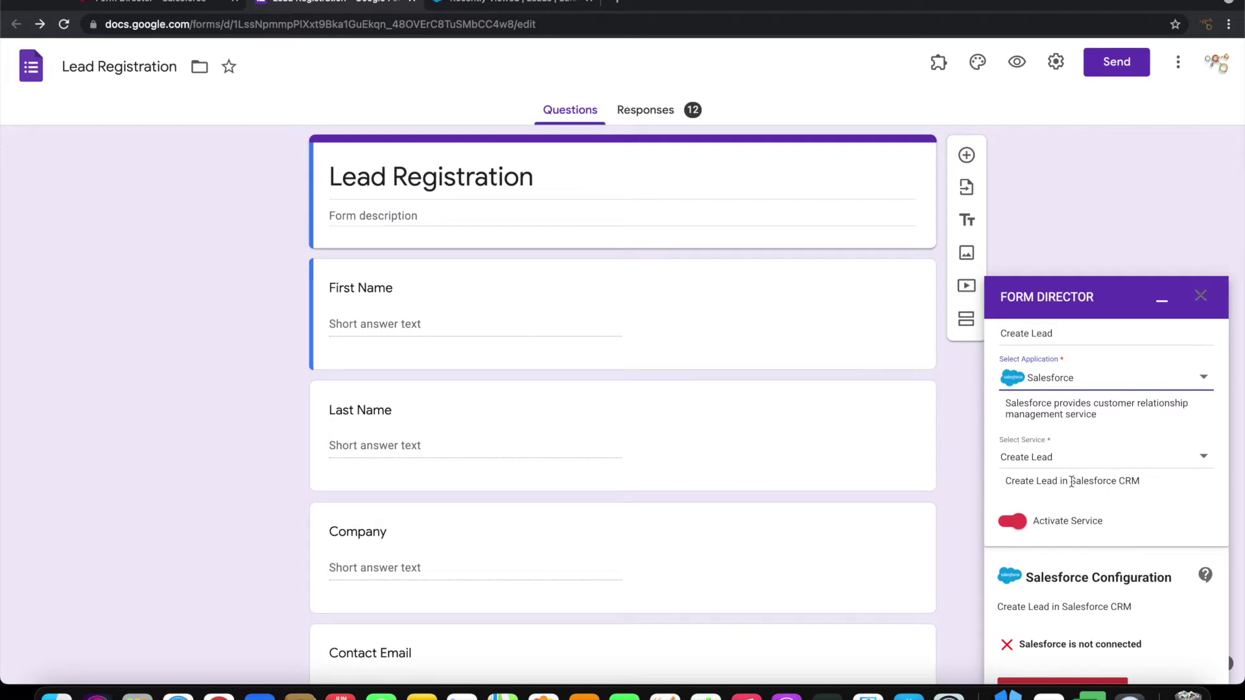
{"action": "scroll", "coordinate": [1071, 482], "scroll_direction": "down", "scroll_amount": 1}
{"action": "scroll", "coordinate": [1071, 481], "scroll_direction": "down", "scroll_amount": 1}
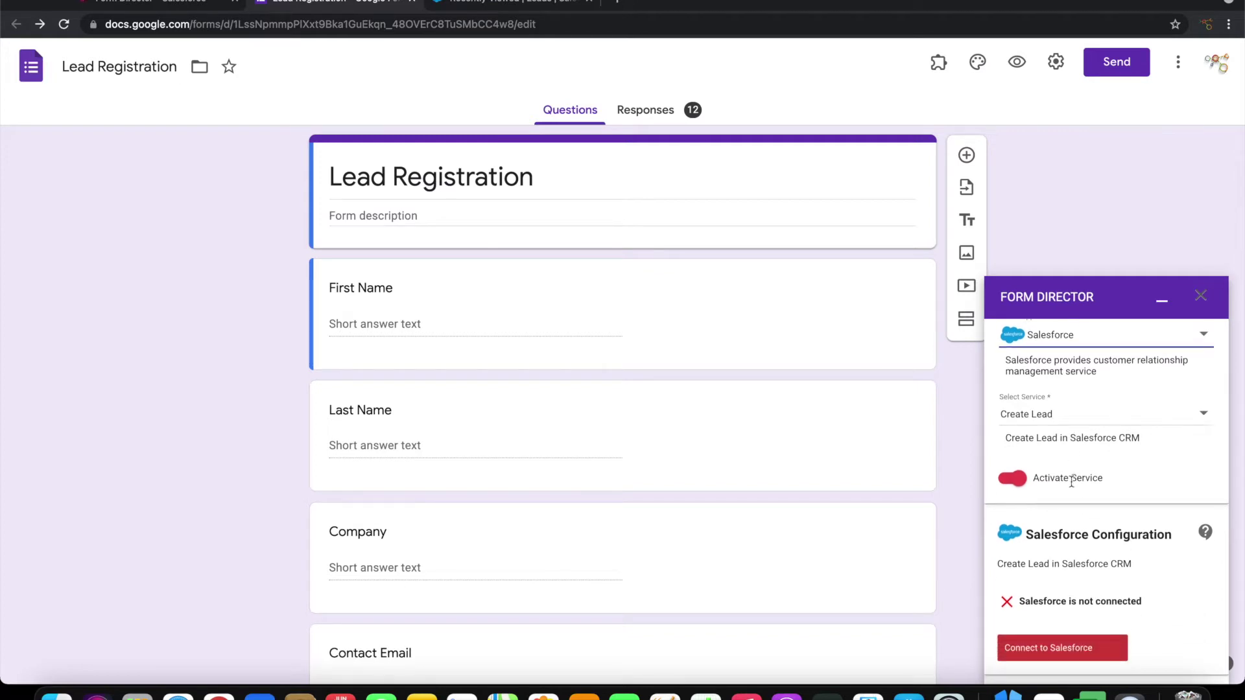
{"action": "scroll", "coordinate": [1072, 481], "scroll_direction": "down", "scroll_amount": 3}
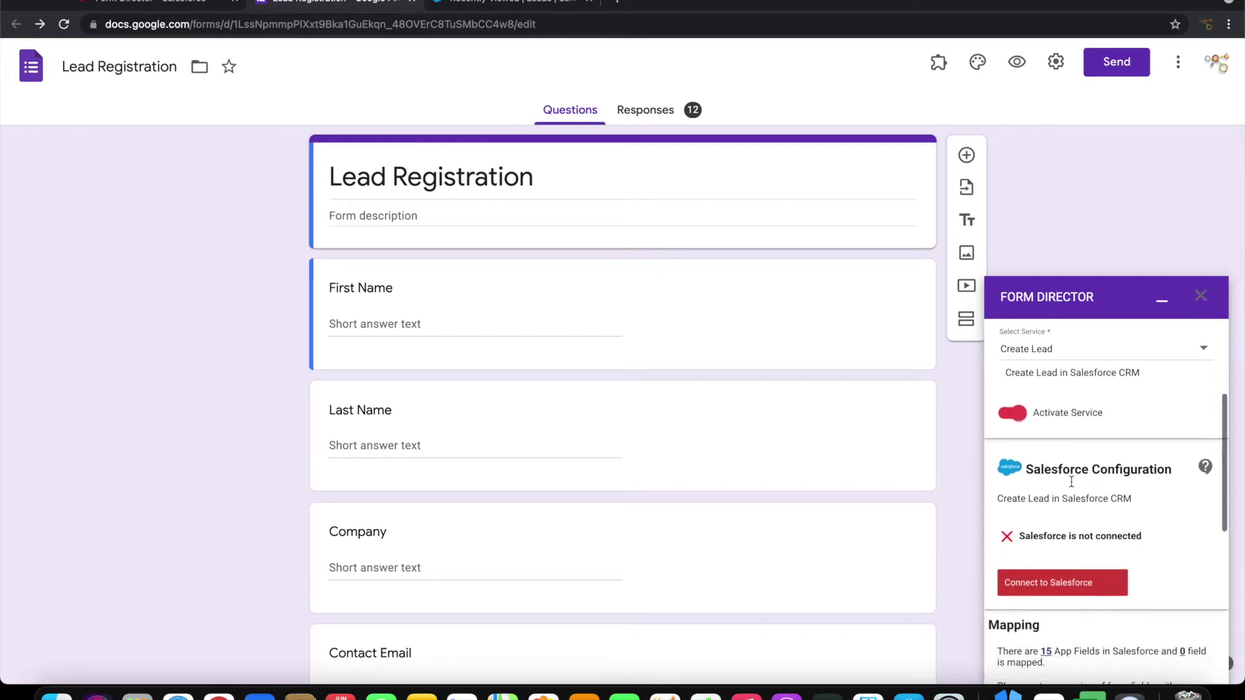
{"action": "scroll", "coordinate": [1080, 491], "scroll_direction": "down", "scroll_amount": 5}
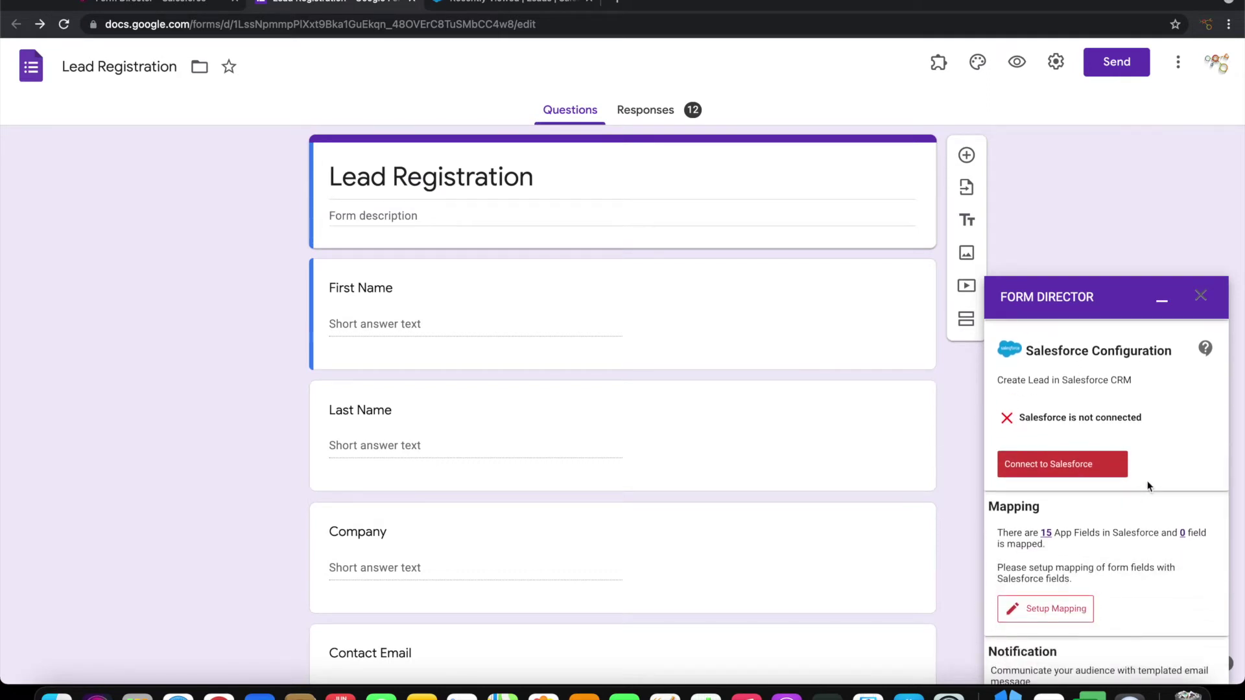
{"action": "left_click", "coordinate": [1083, 464]}
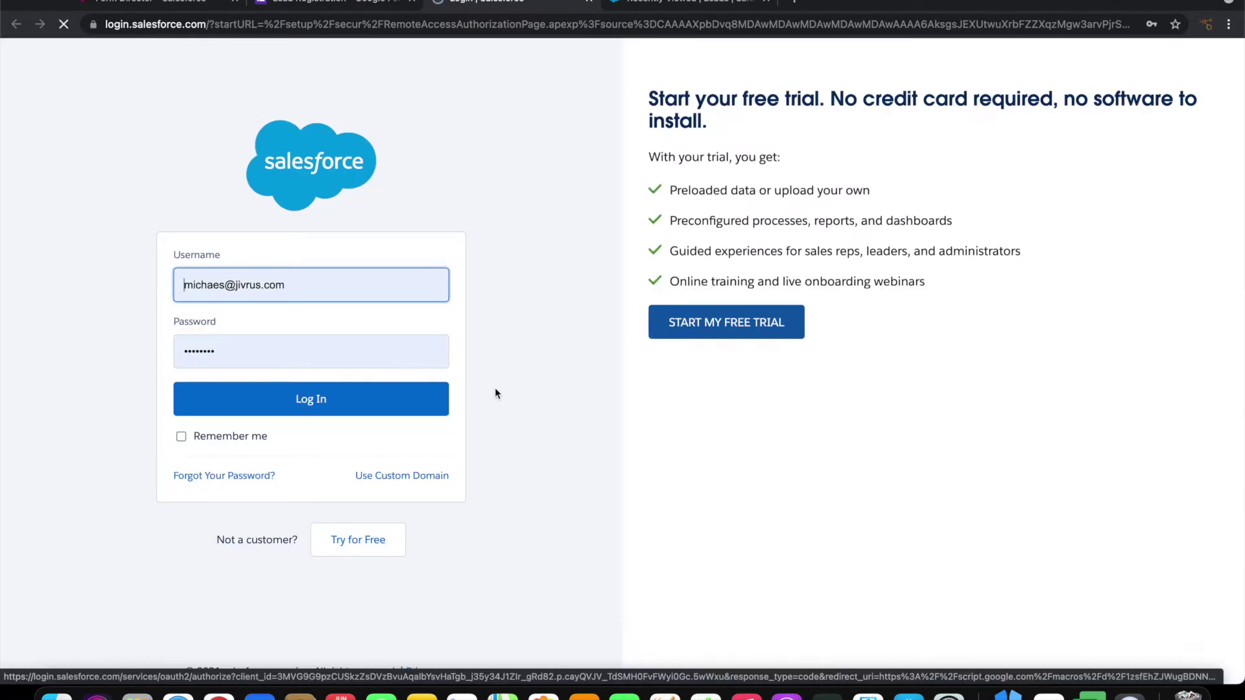
Log in to Salesforce and allow Form Director access to the account
{"action": "left_click", "coordinate": [307, 401]}
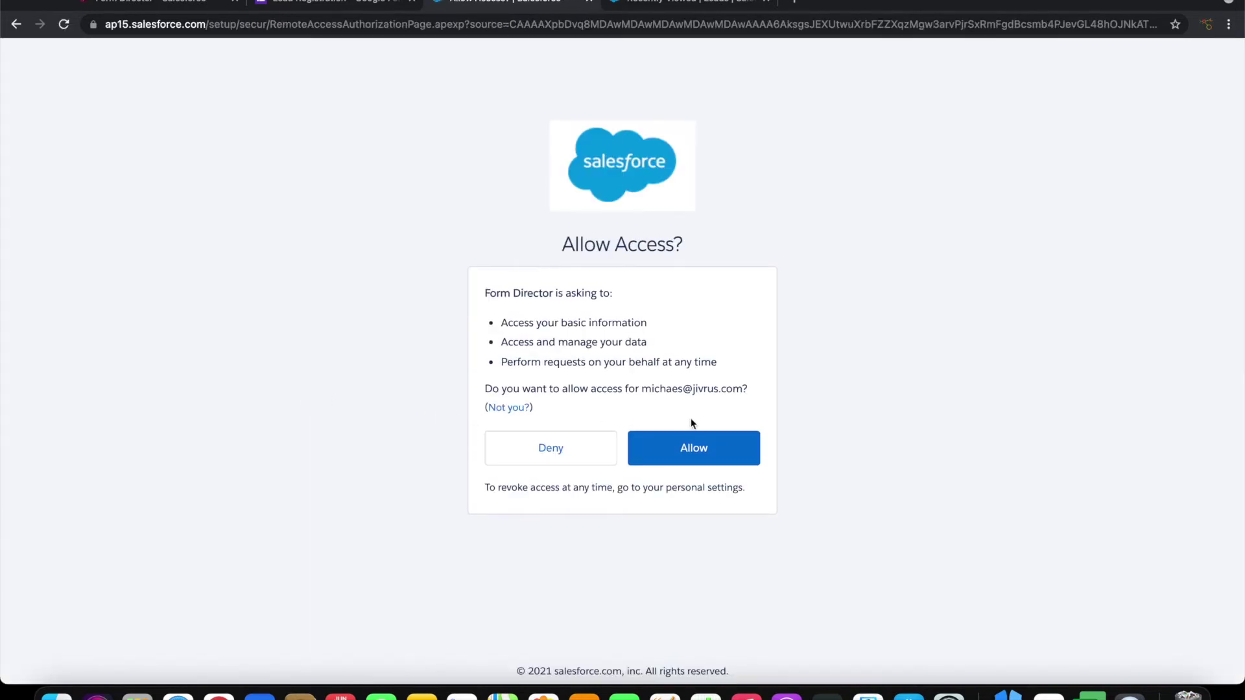
{"action": "left_click", "coordinate": [681, 448]}
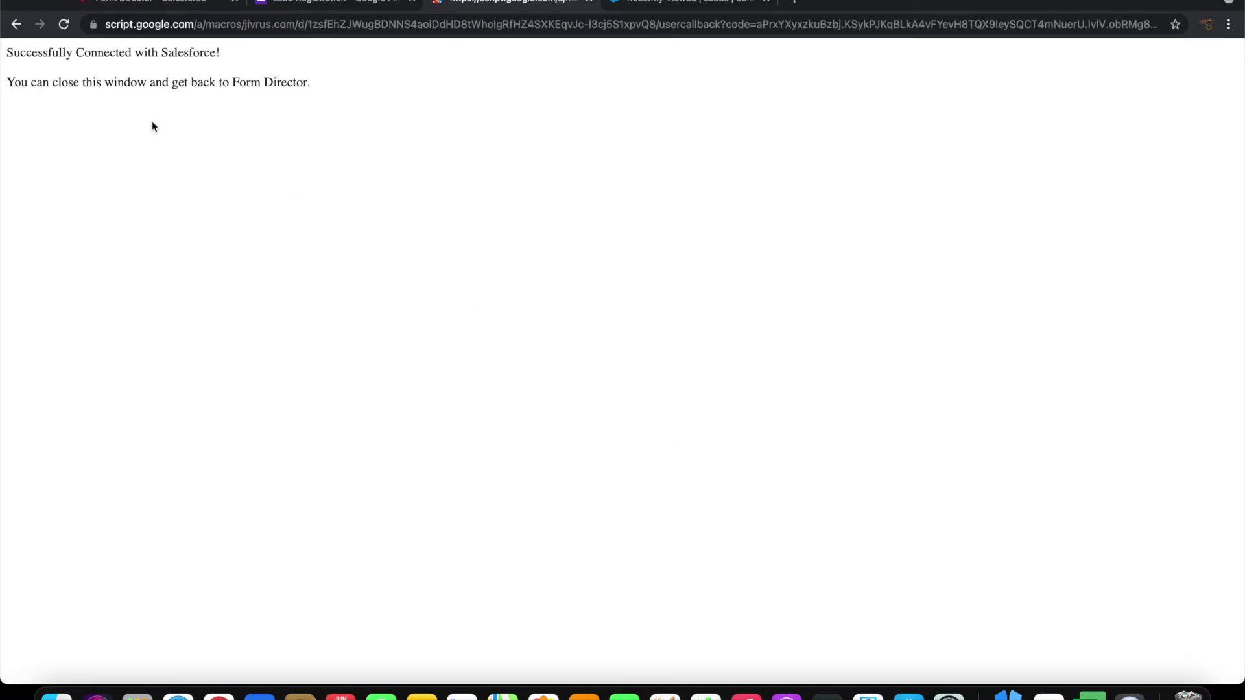
Close the confirmation page, review the 20 Salesforce app fields, and open Setup Mapping
{"action": "left_click", "coordinate": [590, 2]}
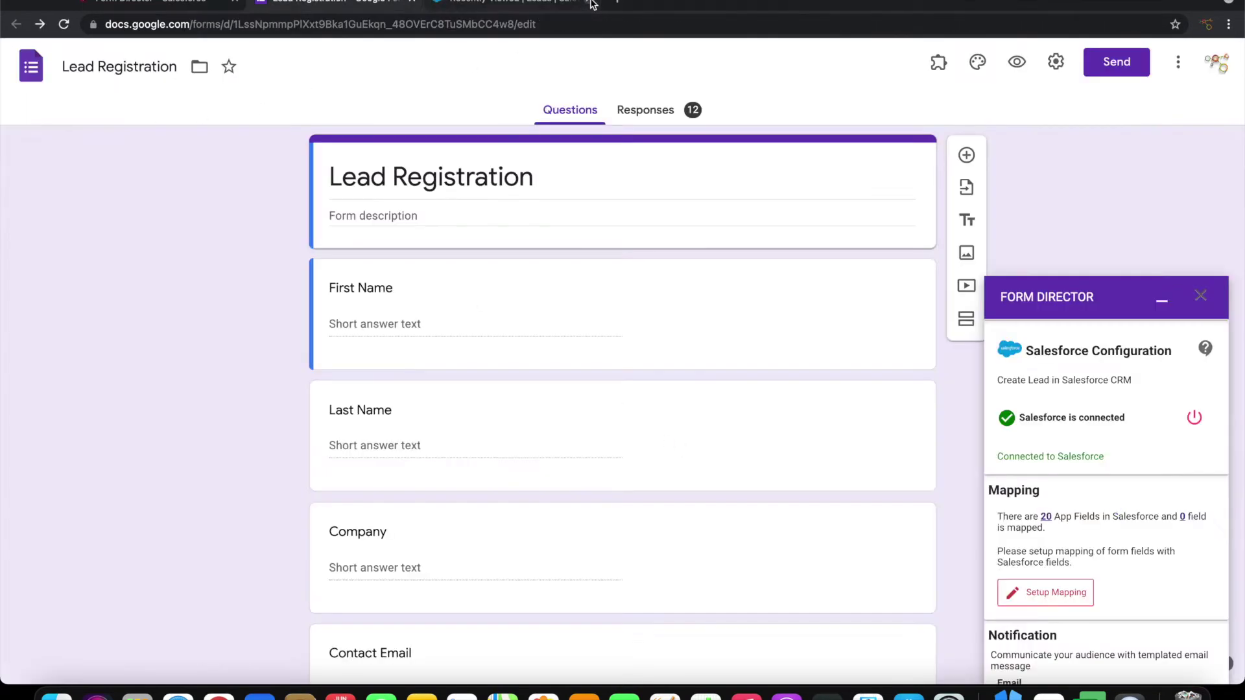
{"action": "scroll", "coordinate": [1090, 483], "scroll_direction": "down", "scroll_amount": 2}
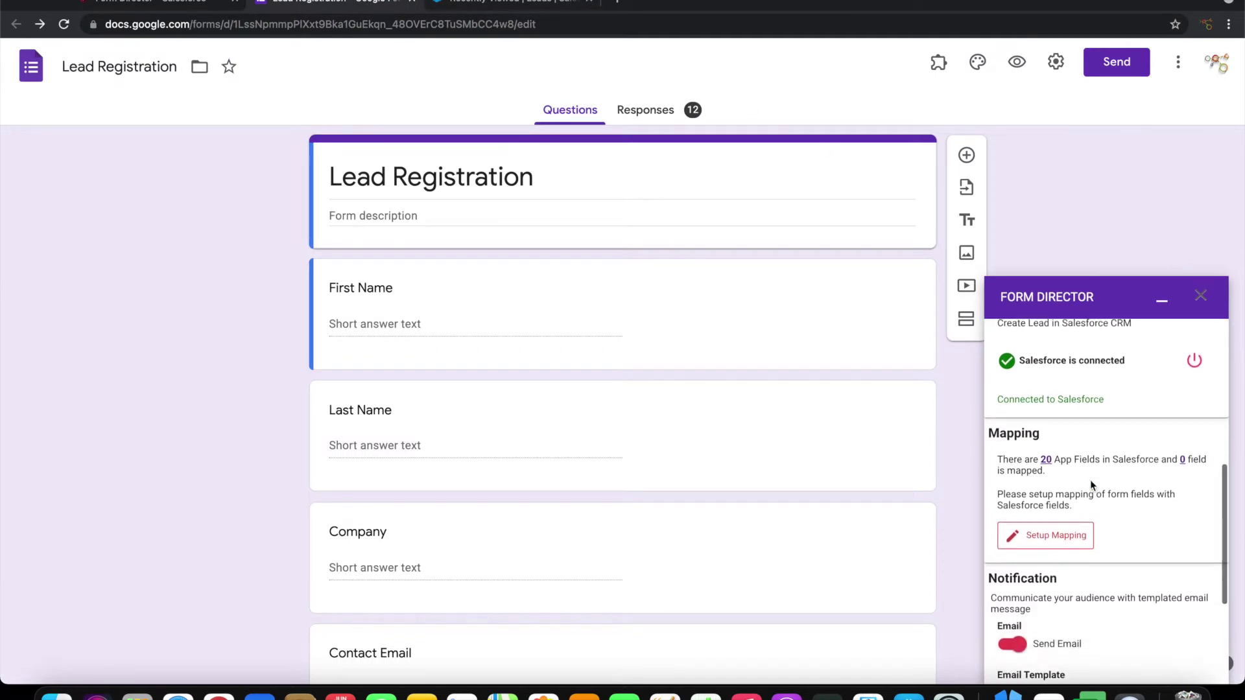
{"action": "left_click", "coordinate": [1046, 429]}
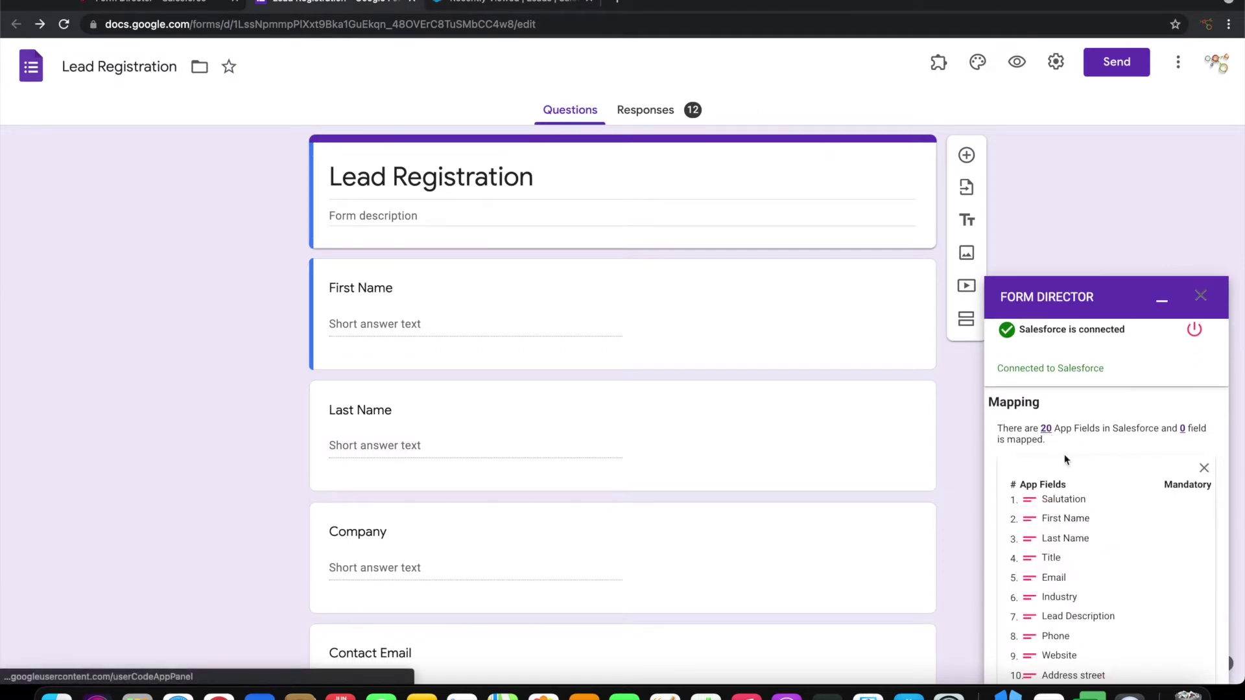
{"action": "scroll", "coordinate": [1084, 523], "scroll_direction": "down", "scroll_amount": 8}
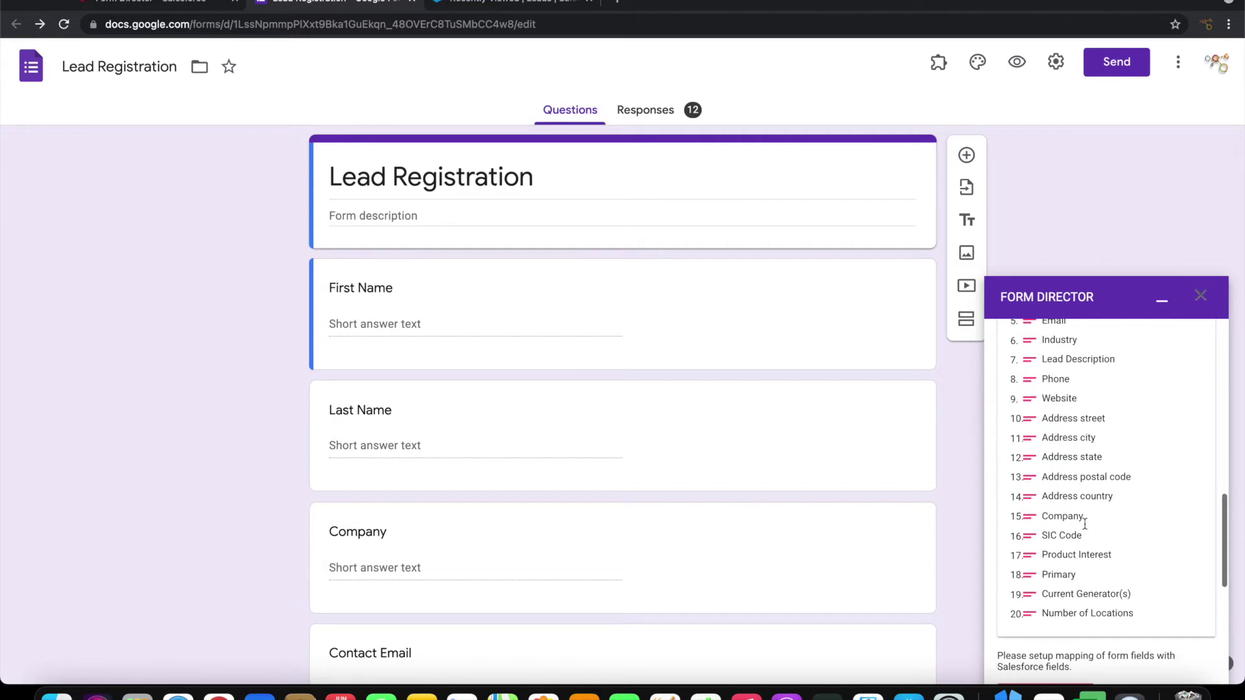
{"action": "scroll", "coordinate": [1095, 519], "scroll_direction": "up", "scroll_amount": 10}
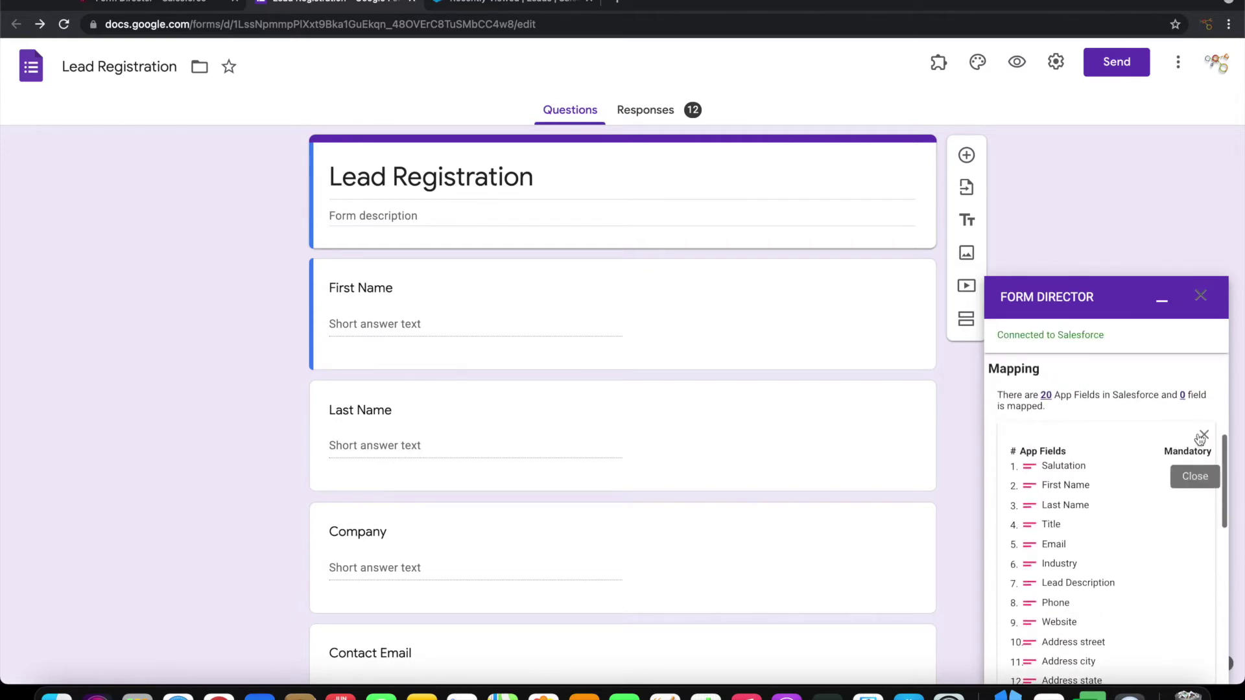
{"action": "left_click", "coordinate": [1203, 435]}
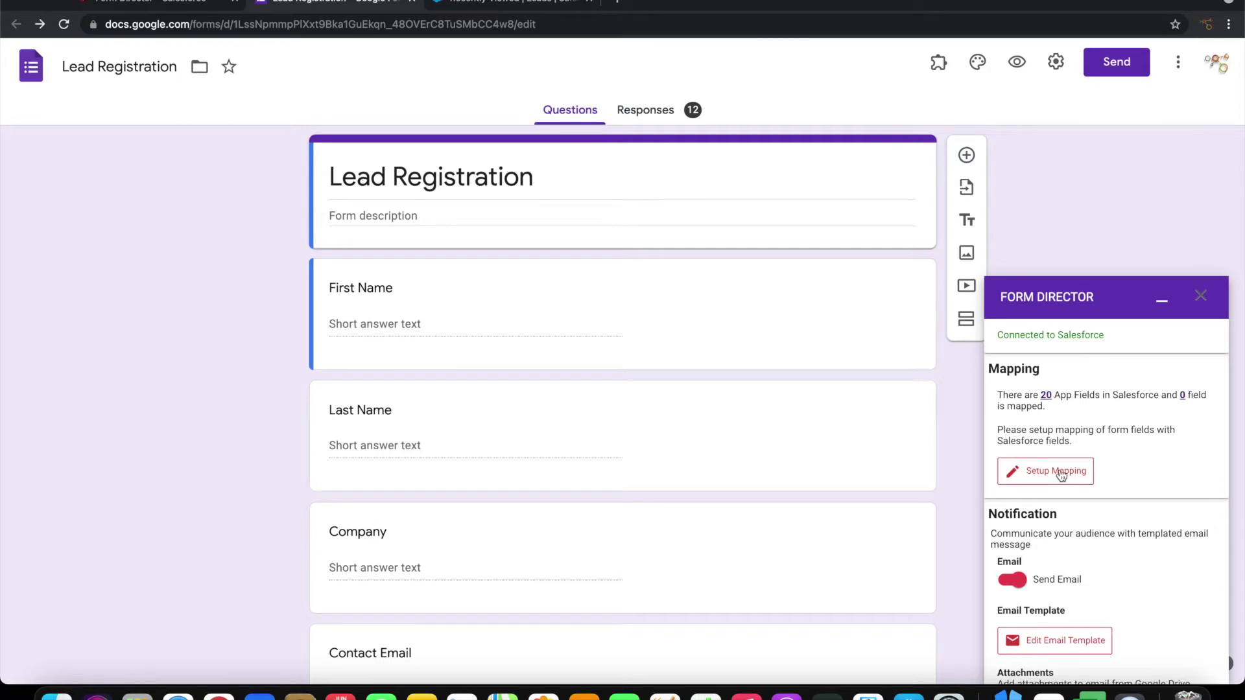
{"action": "left_click", "coordinate": [1061, 477]}
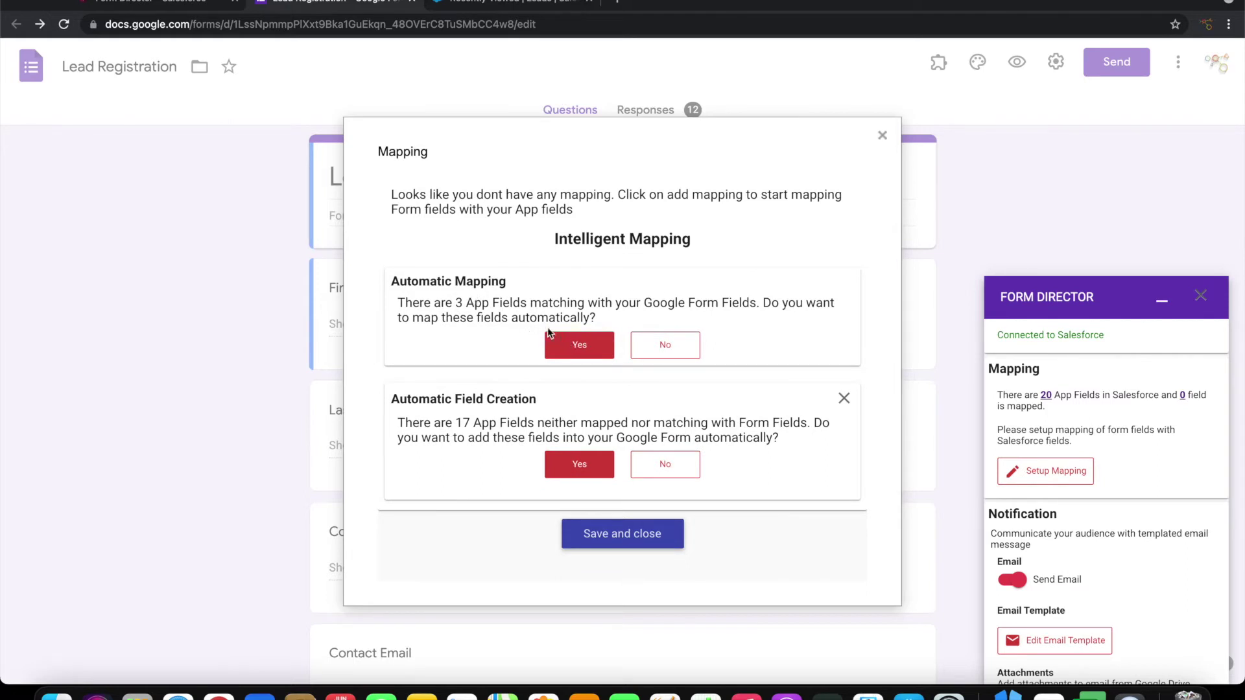
Accept automatic mapping of the 3 matching fields, add Email → Contact Email, and save
{"action": "left_click", "coordinate": [573, 351]}
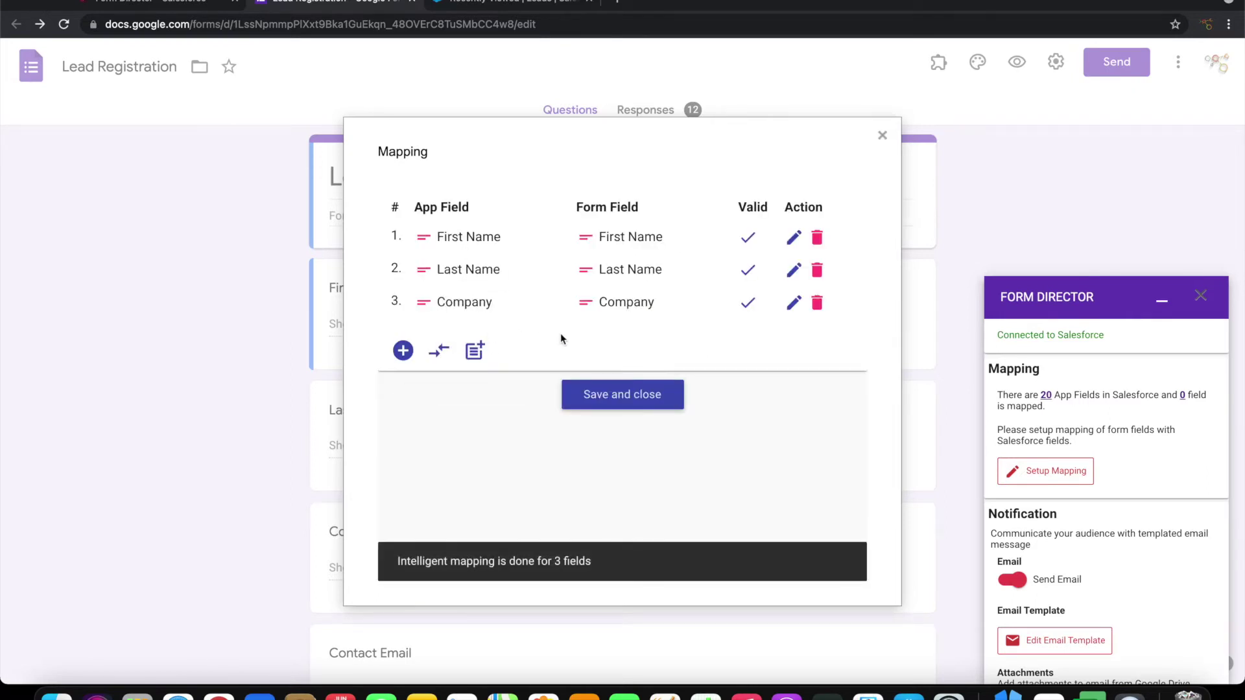
{"action": "left_click", "coordinate": [402, 350]}
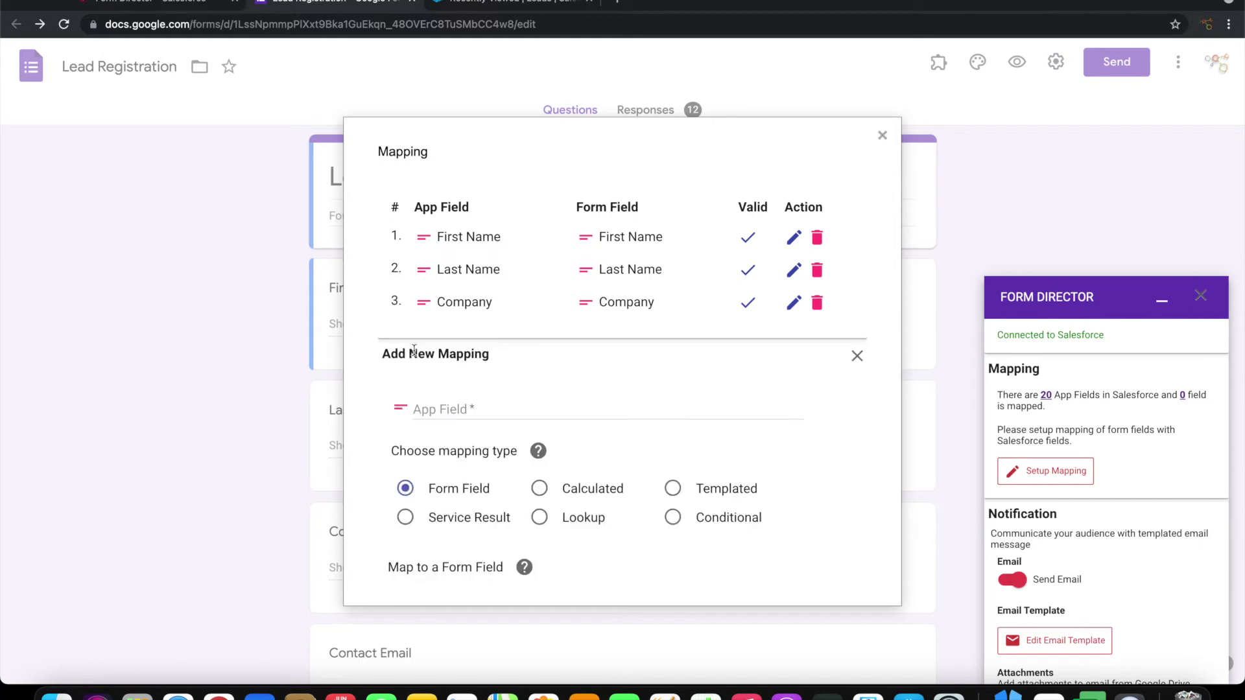
{"action": "scroll", "coordinate": [505, 409], "scroll_direction": "down", "scroll_amount": 2}
{"action": "scroll", "coordinate": [504, 360], "scroll_direction": "up", "scroll_amount": 1}
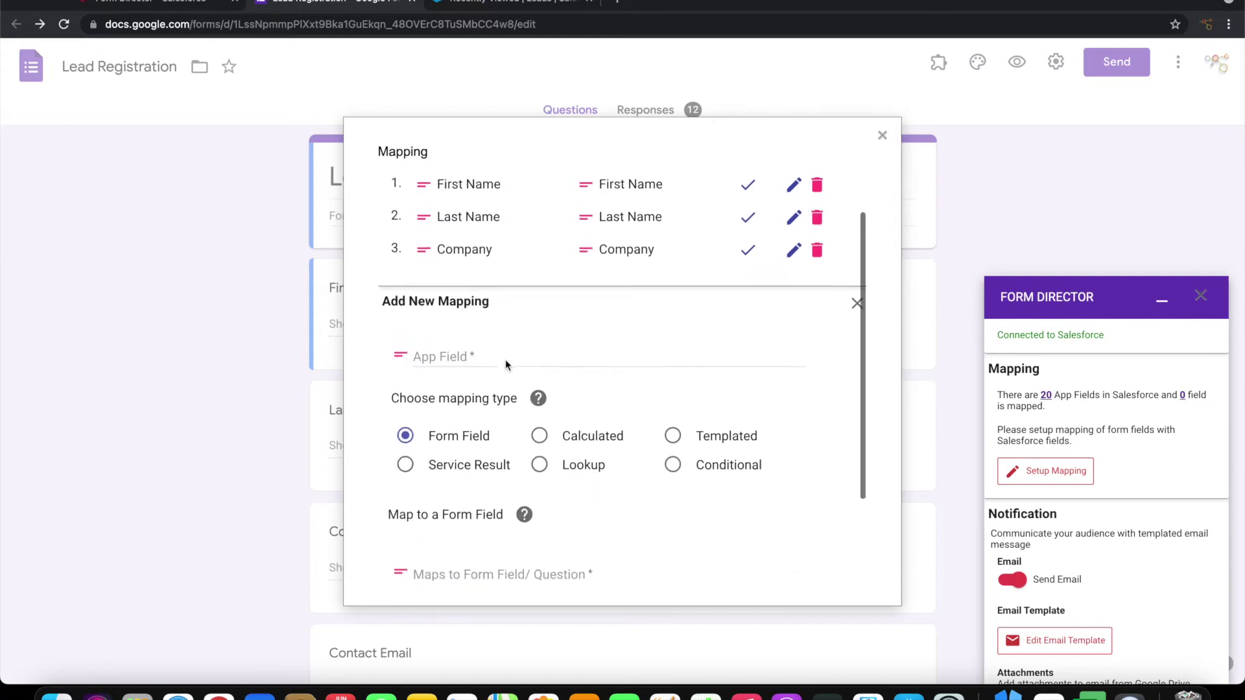
{"action": "left_click", "coordinate": [499, 369]}
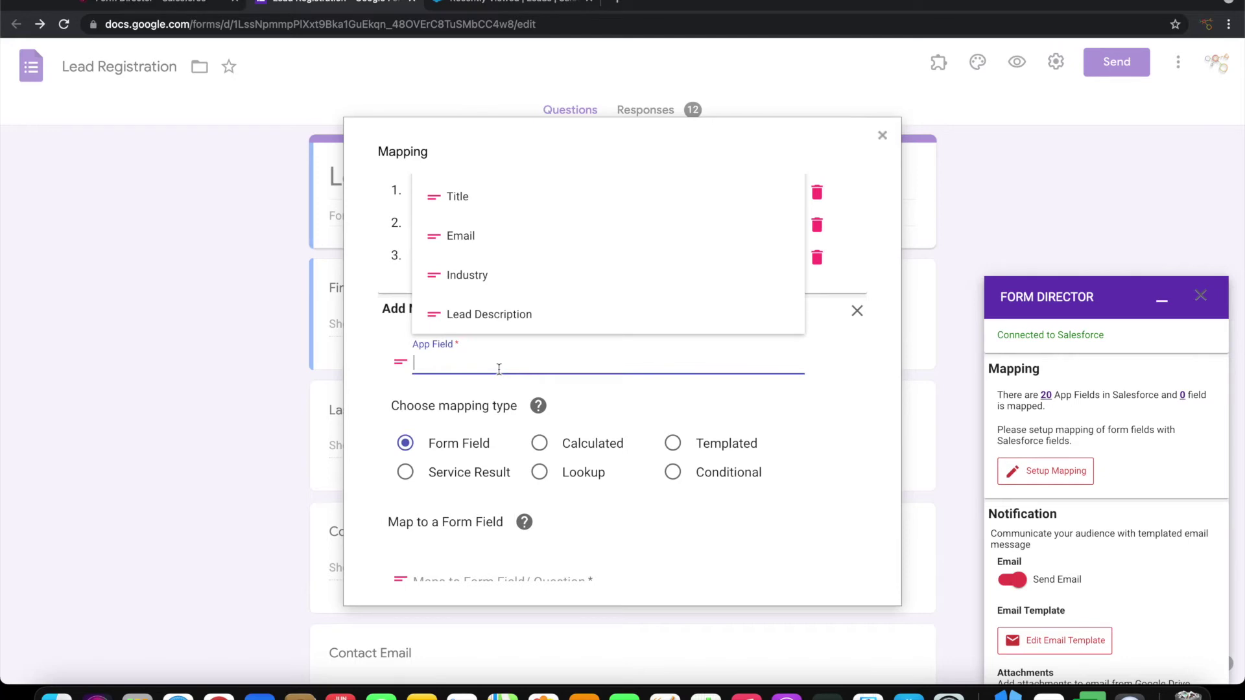
{"action": "left_click", "coordinate": [476, 238]}
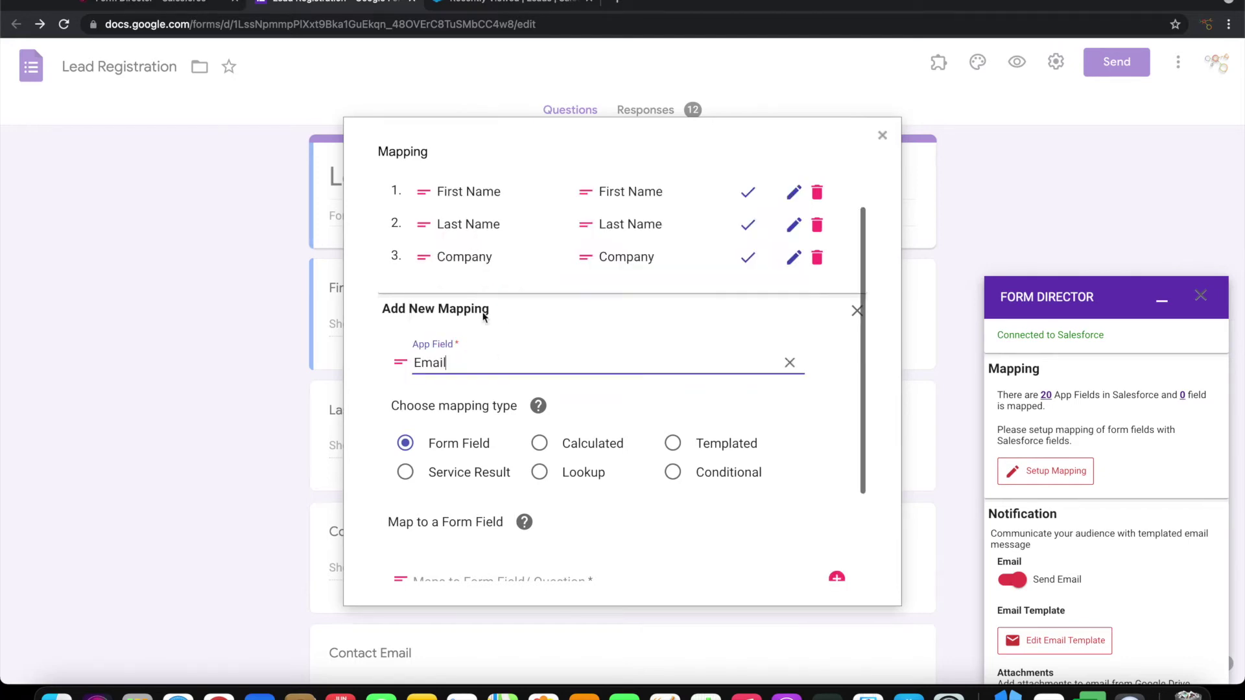
{"action": "scroll", "coordinate": [518, 451], "scroll_direction": "down", "scroll_amount": 1}
{"action": "scroll", "coordinate": [519, 451], "scroll_direction": "down", "scroll_amount": 3}
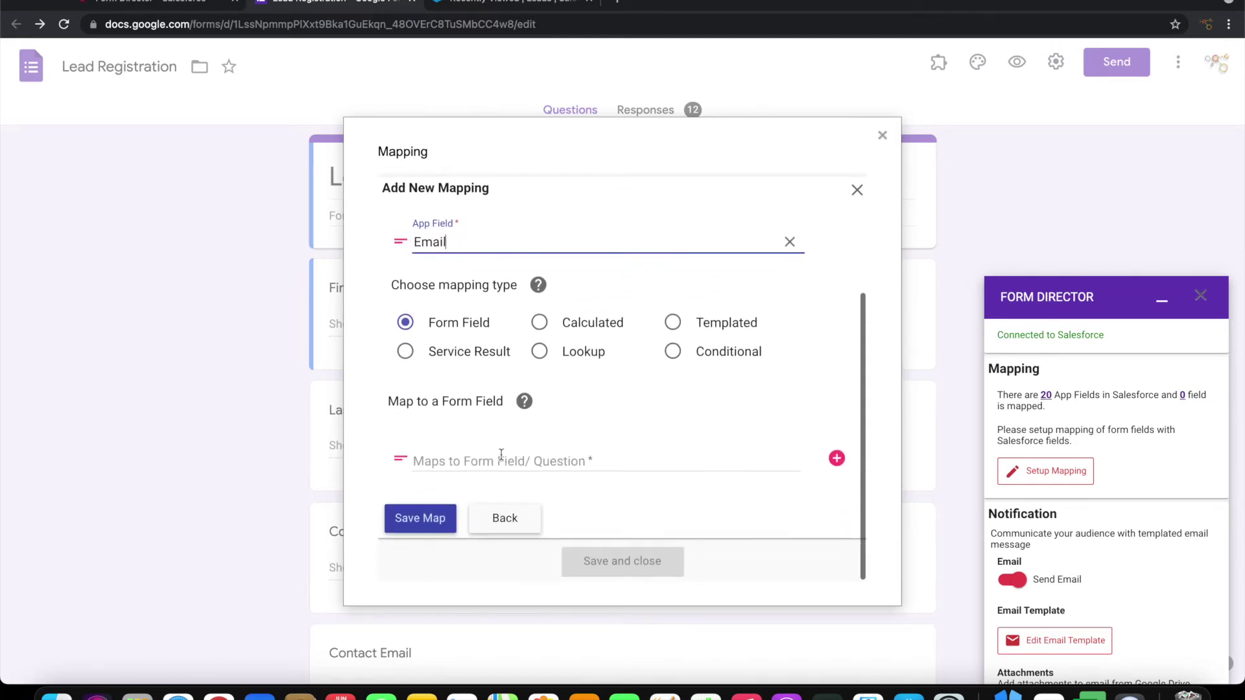
{"action": "left_click", "coordinate": [500, 457]}
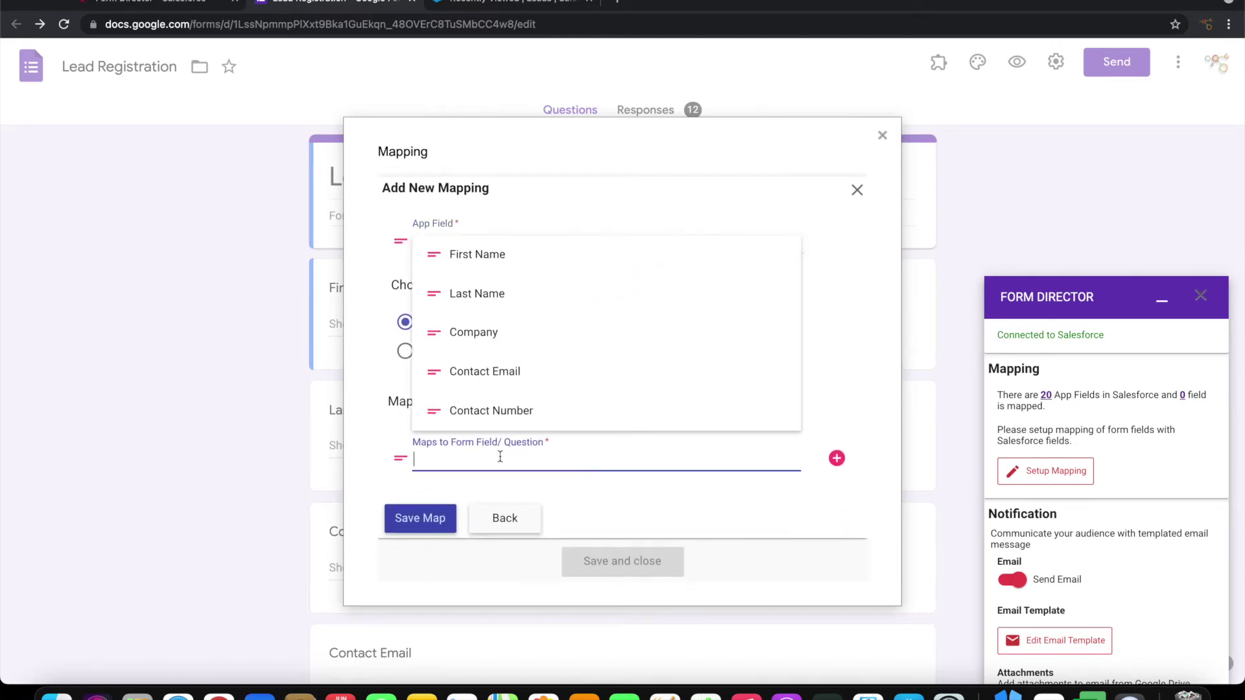
{"action": "left_click", "coordinate": [494, 375]}
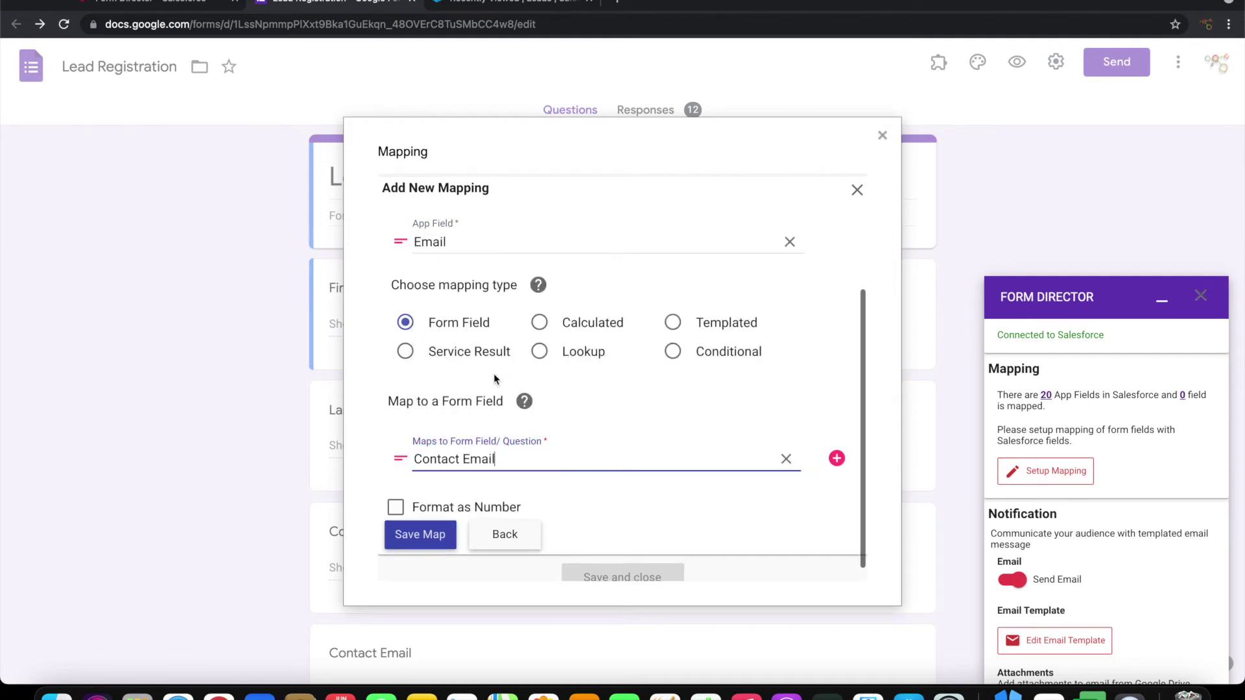
{"action": "left_click", "coordinate": [434, 535]}
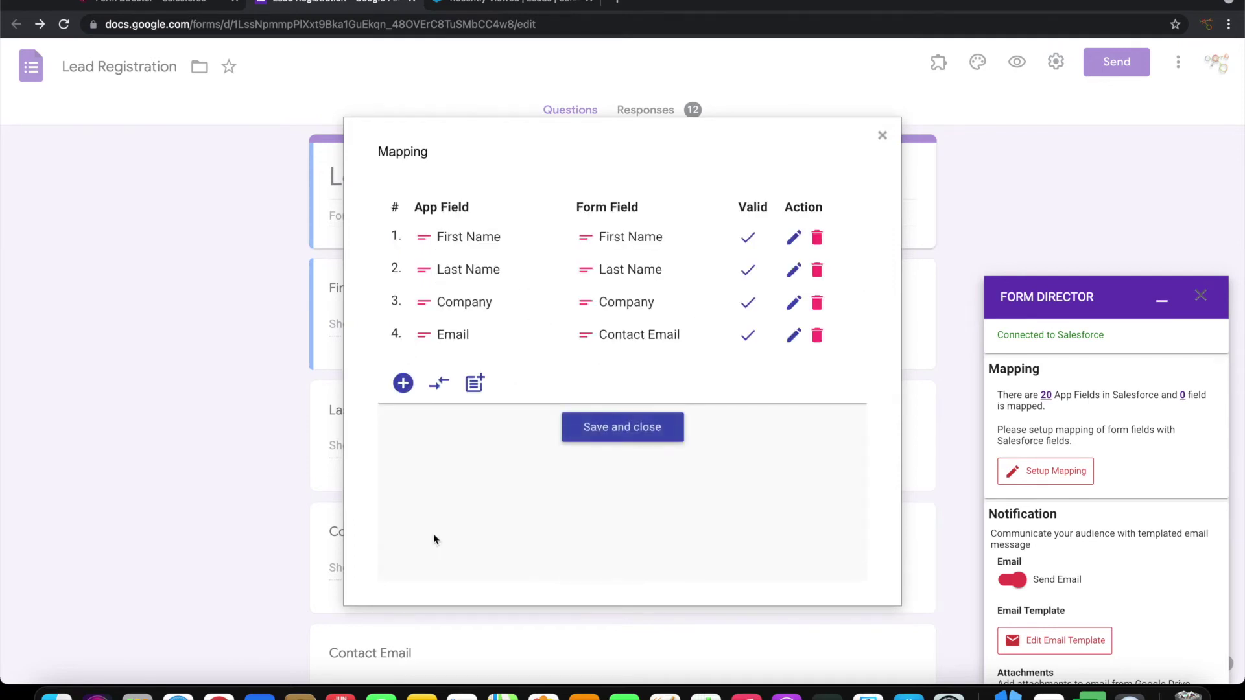
{"action": "left_click", "coordinate": [622, 437]}
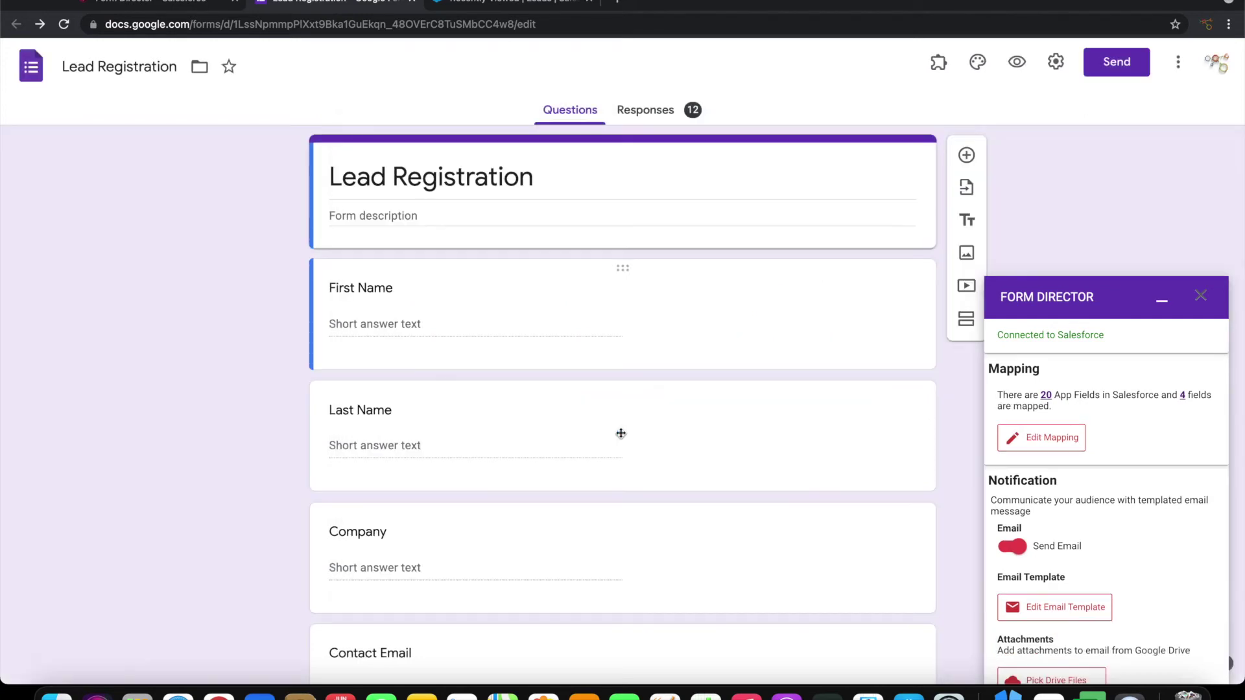
Reopen the mappings, add Salesforce Phone → Contact Number, and save and close
{"action": "scroll", "coordinate": [519, 433], "scroll_direction": "down", "scroll_amount": 2}
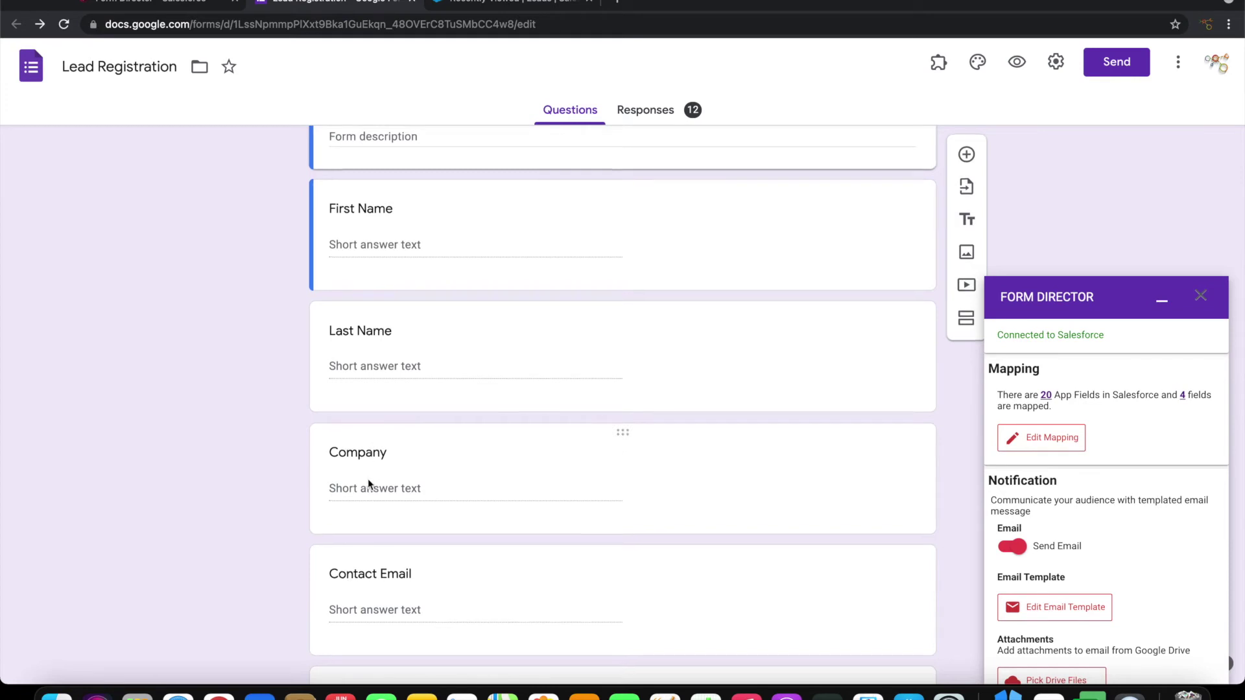
{"action": "scroll", "coordinate": [367, 484], "scroll_direction": "down", "scroll_amount": 3}
{"action": "scroll", "coordinate": [402, 610], "scroll_direction": "down", "scroll_amount": 1}
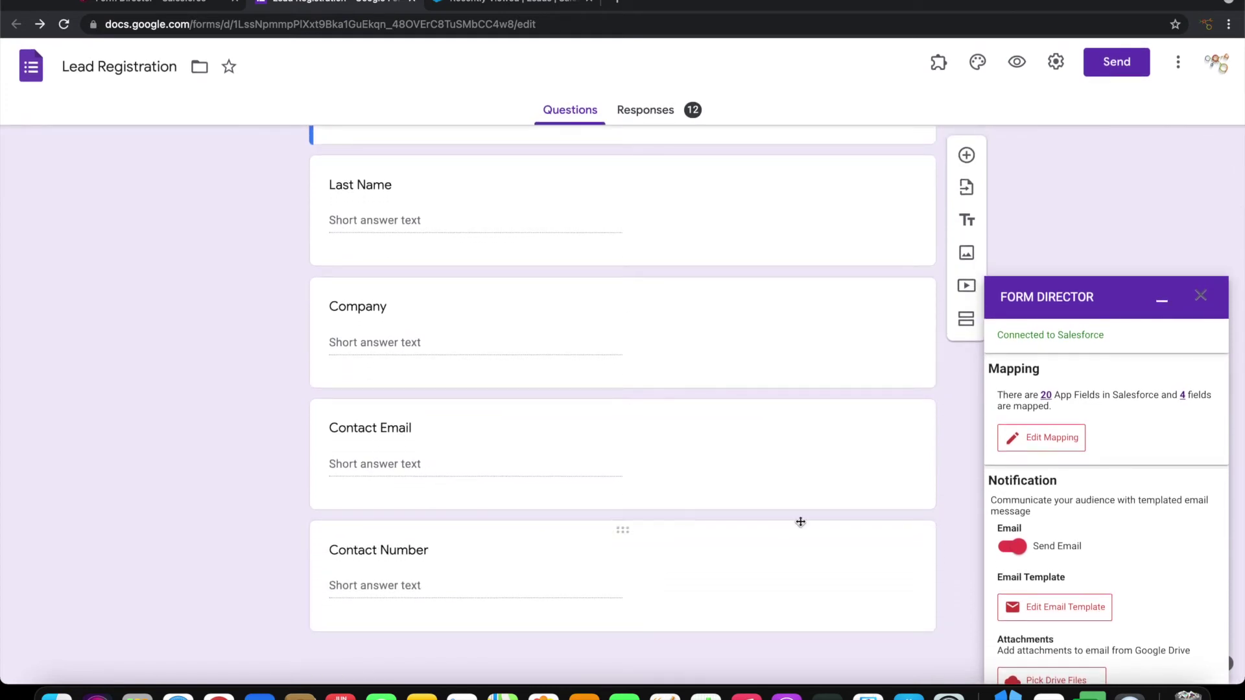
{"action": "left_click", "coordinate": [1069, 440]}
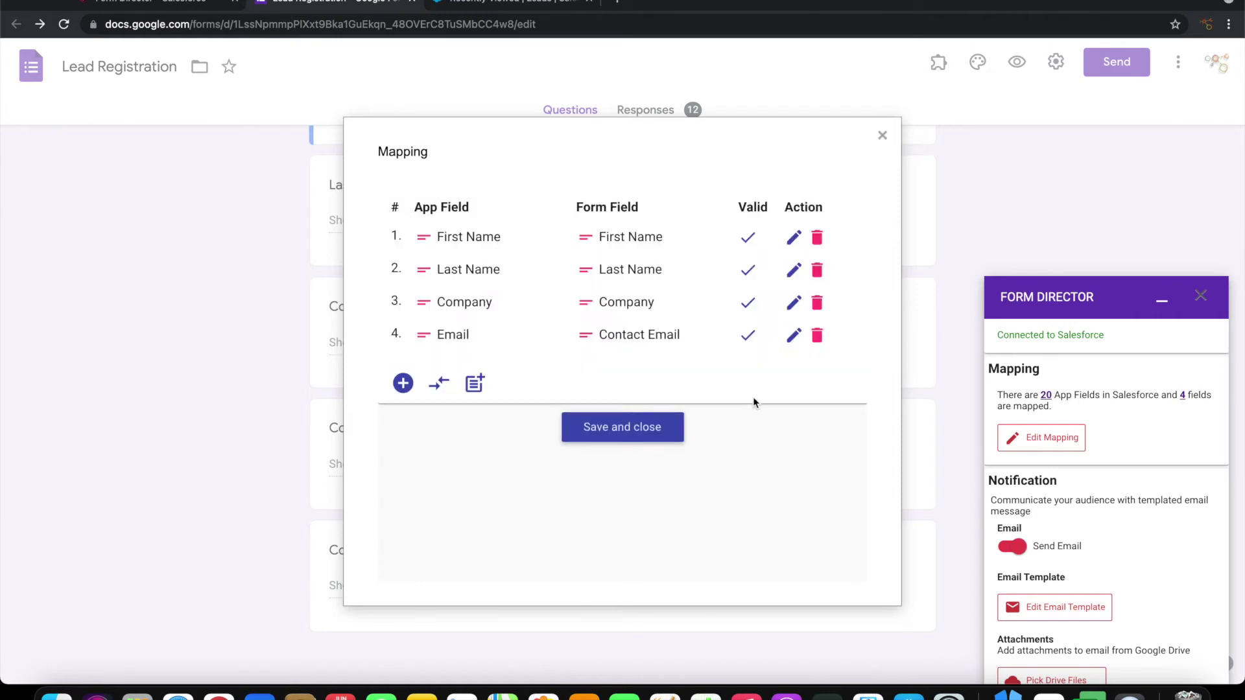
{"action": "left_click", "coordinate": [403, 383]}
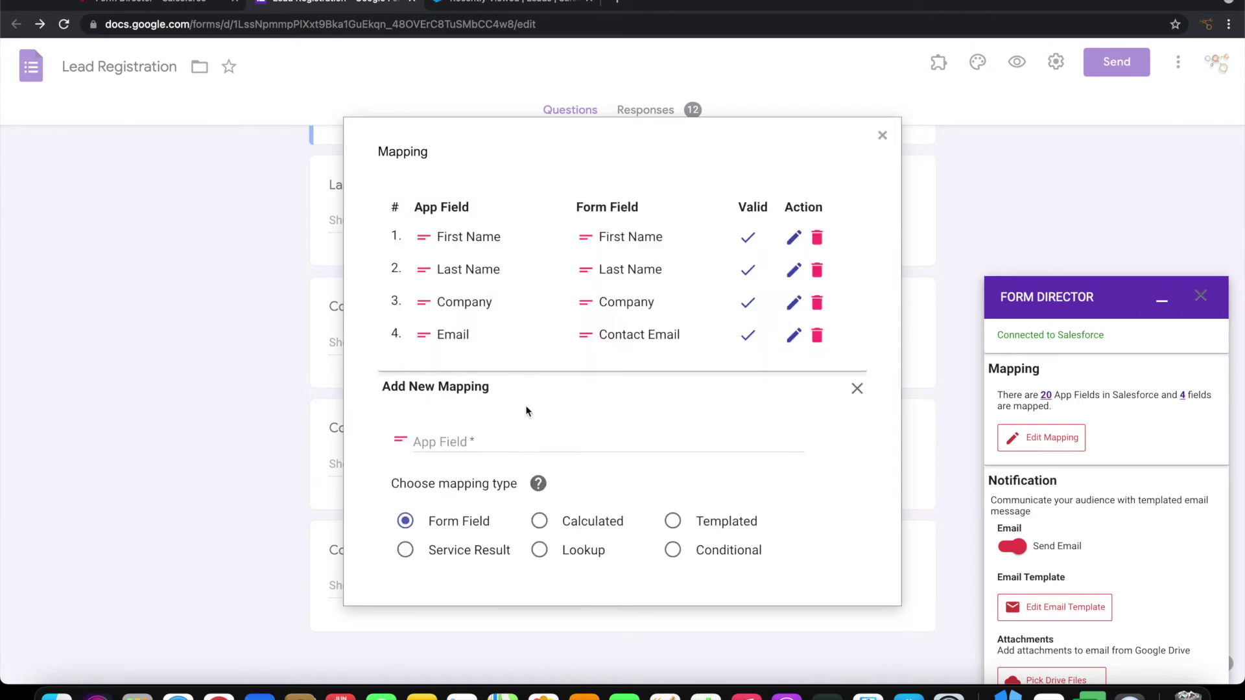
{"action": "left_click", "coordinate": [507, 440]}
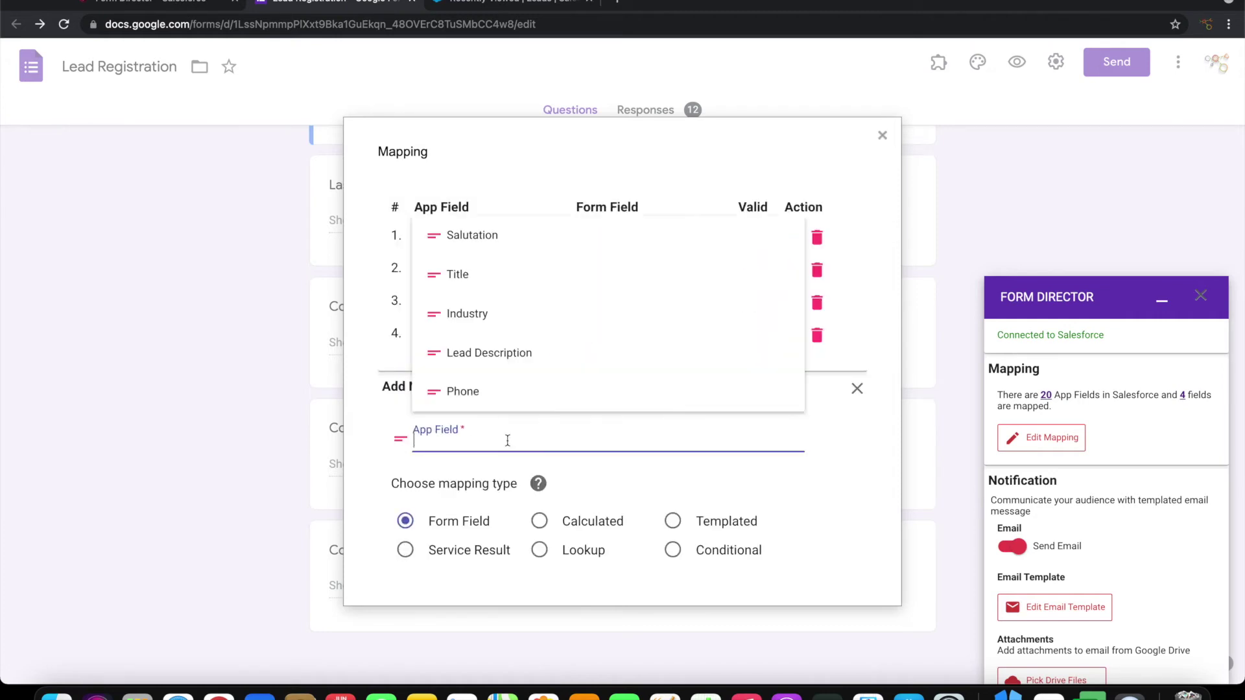
{"action": "left_click", "coordinate": [487, 391]}
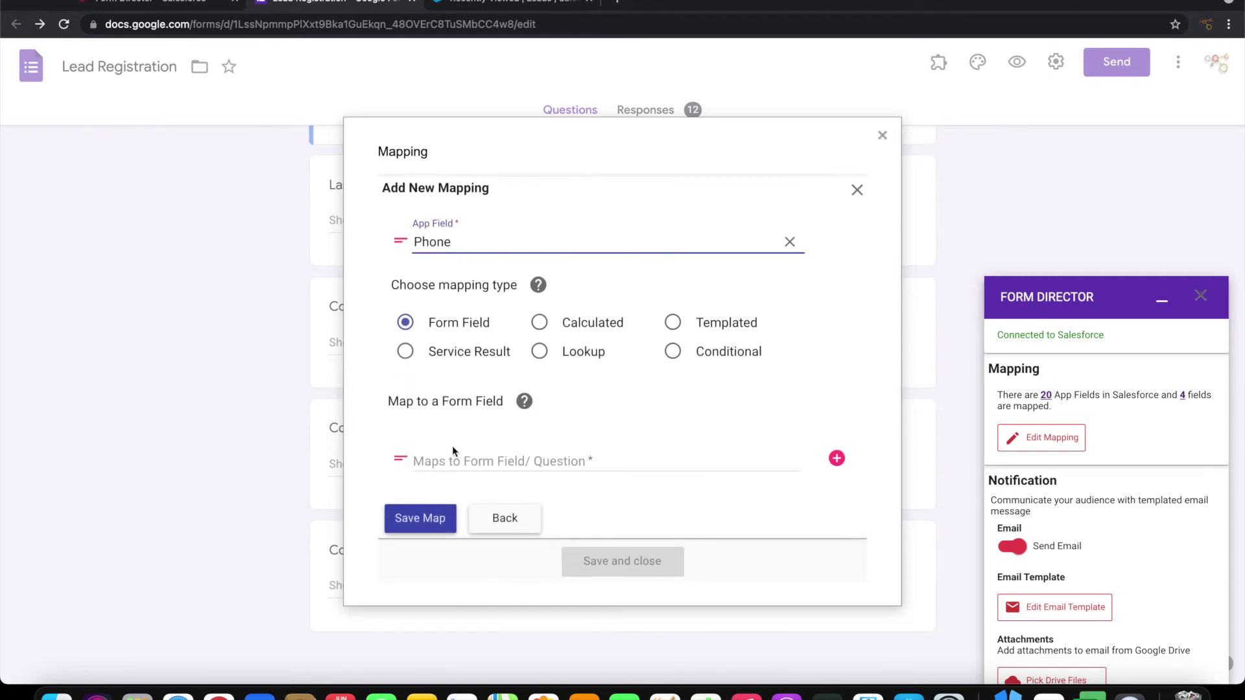
{"action": "left_click", "coordinate": [454, 457]}
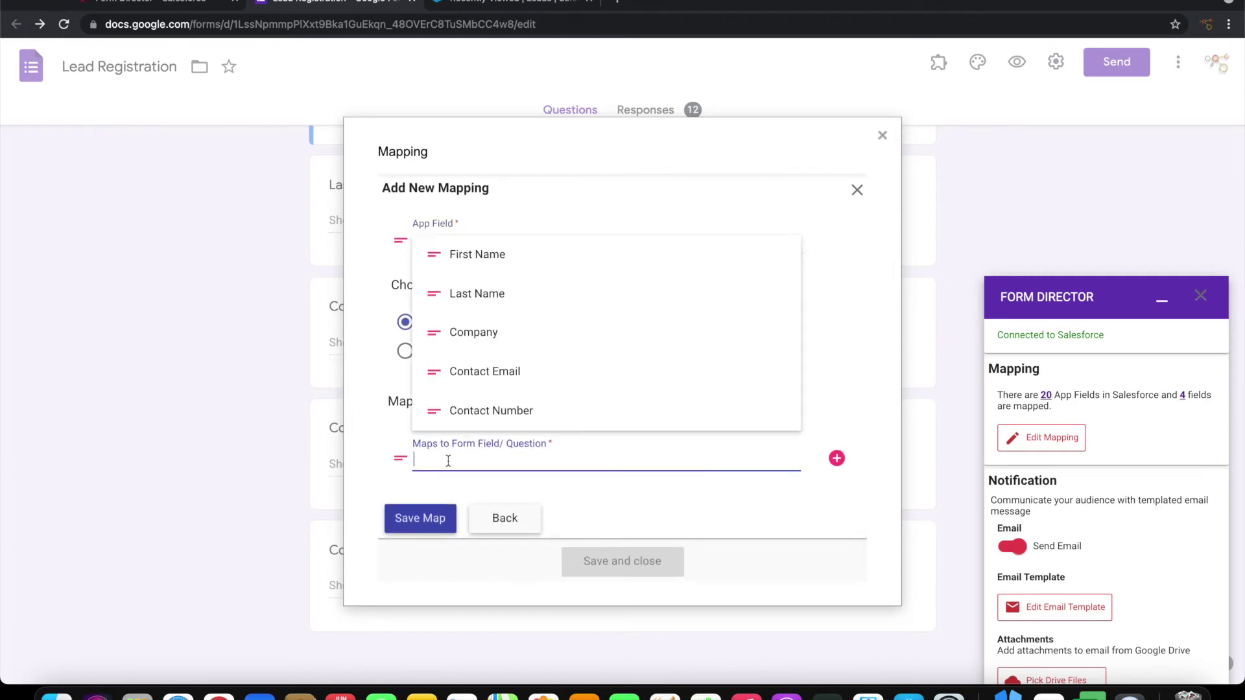
{"action": "left_click", "coordinate": [484, 415]}
{"action": "left_click", "coordinate": [428, 536]}
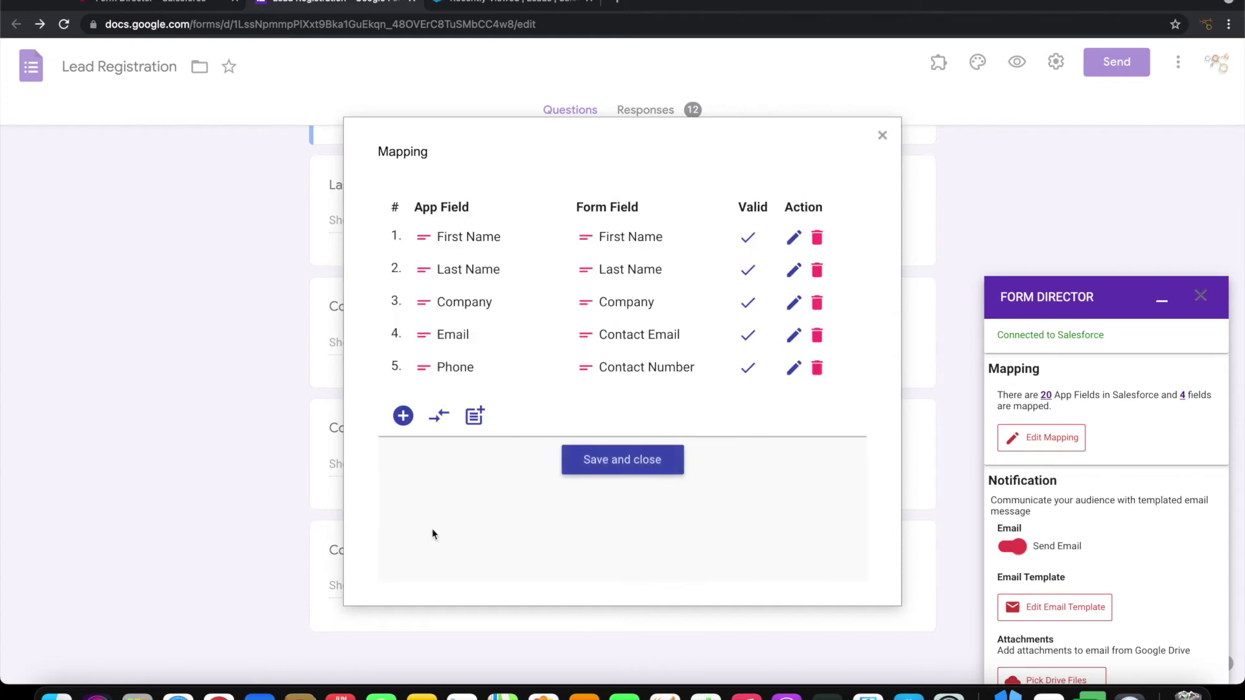
{"action": "left_click", "coordinate": [622, 469]}
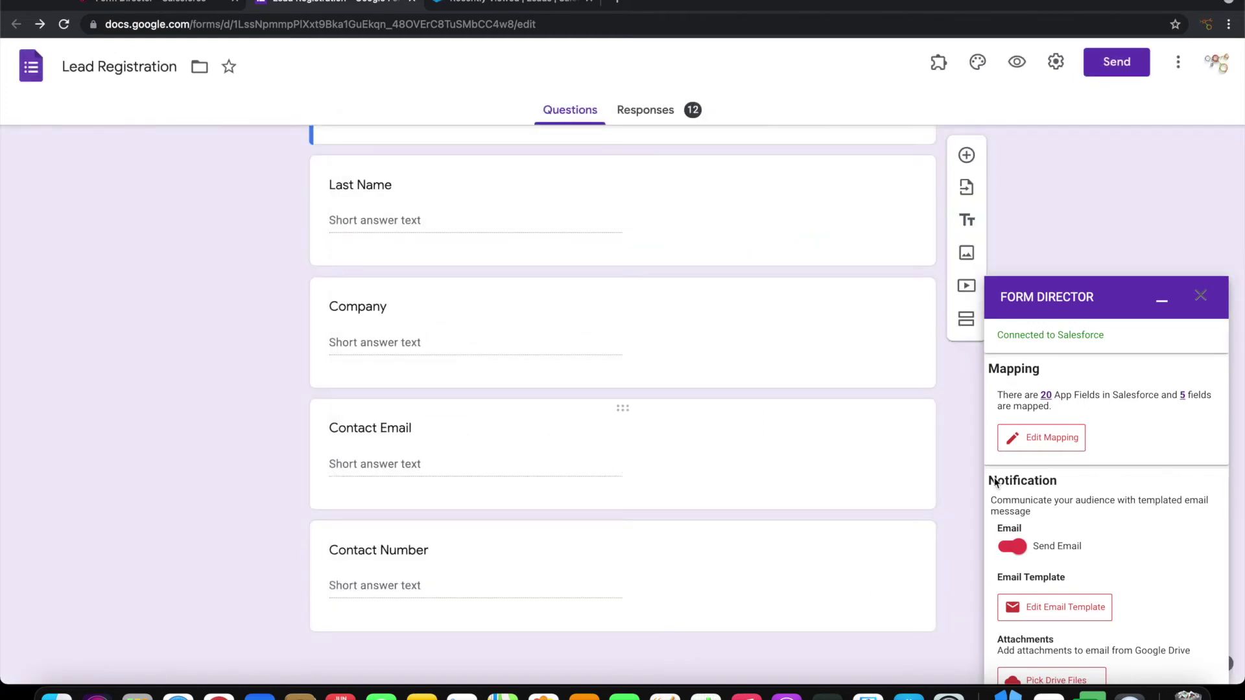
Switch off the Send Email toggle and save the Create Lead service
{"action": "scroll", "coordinate": [1132, 516], "scroll_direction": "down", "scroll_amount": 2}
{"action": "scroll", "coordinate": [1132, 513], "scroll_direction": "down", "scroll_amount": 1}
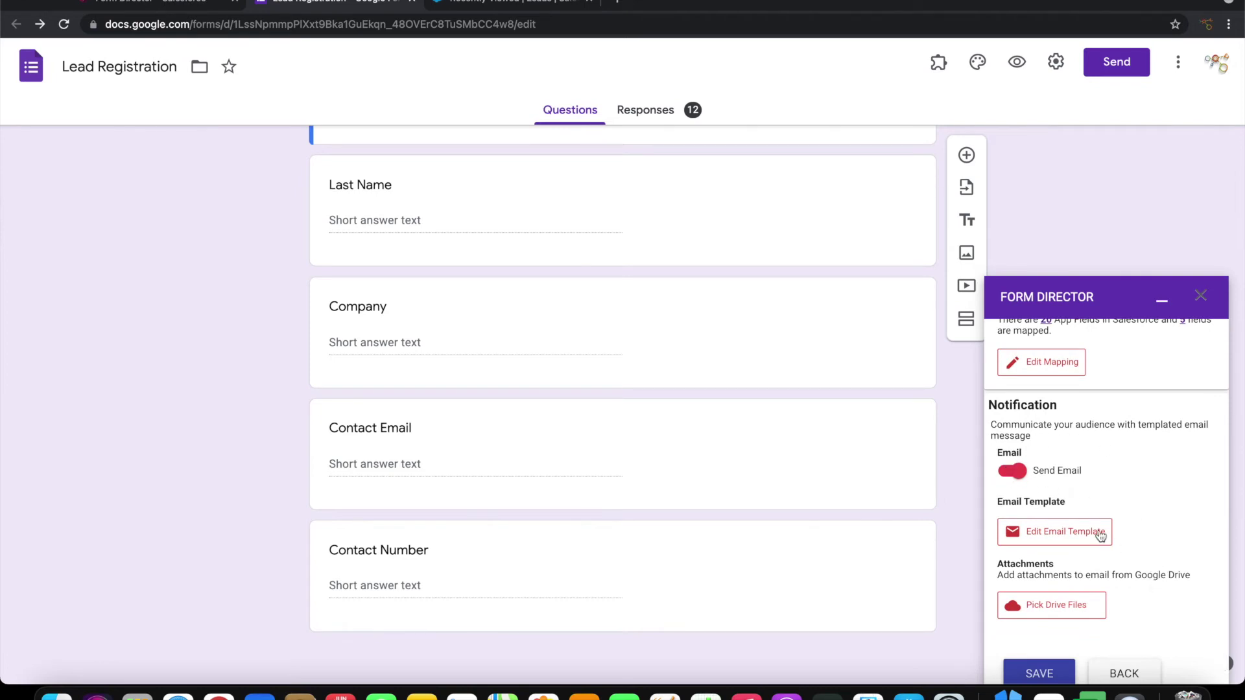
{"action": "left_click", "coordinate": [1008, 472]}
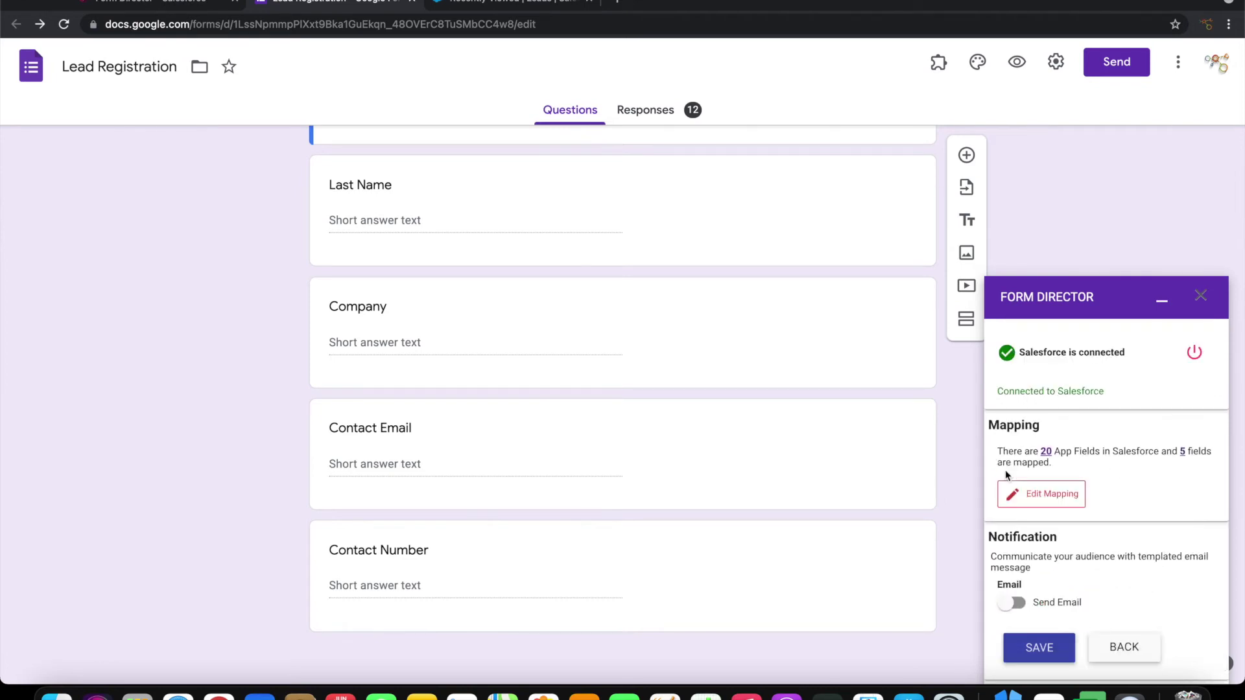
{"action": "left_click", "coordinate": [1043, 647]}
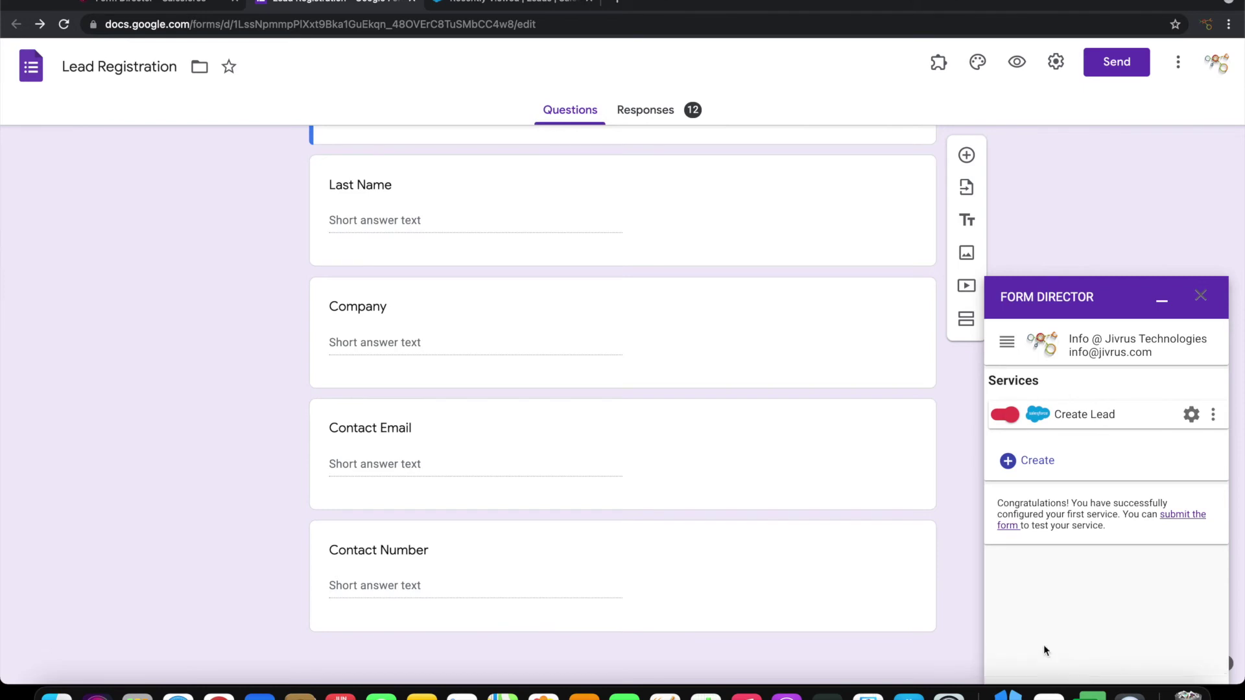
Preview the form and enter a sample lead's name, company Tomx Industries, email and contact number
{"action": "left_click", "coordinate": [1017, 63]}
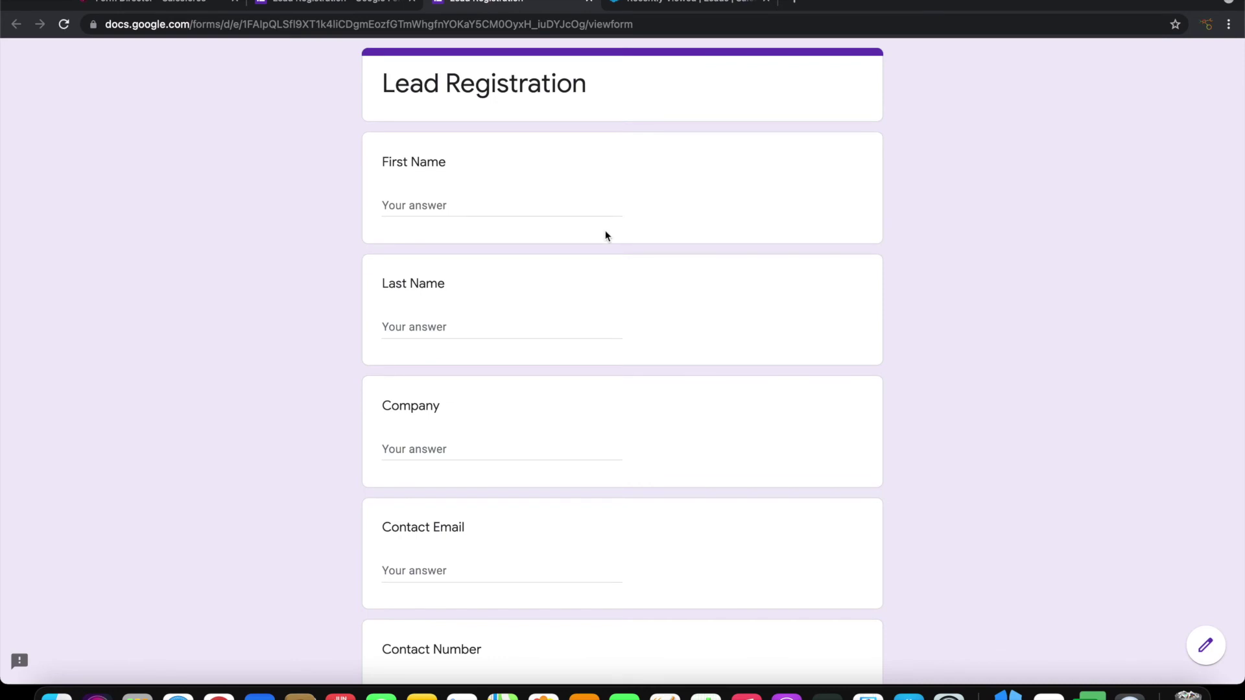
{"action": "left_click", "coordinate": [477, 203]}
{"action": "key", "text": "Tab"}
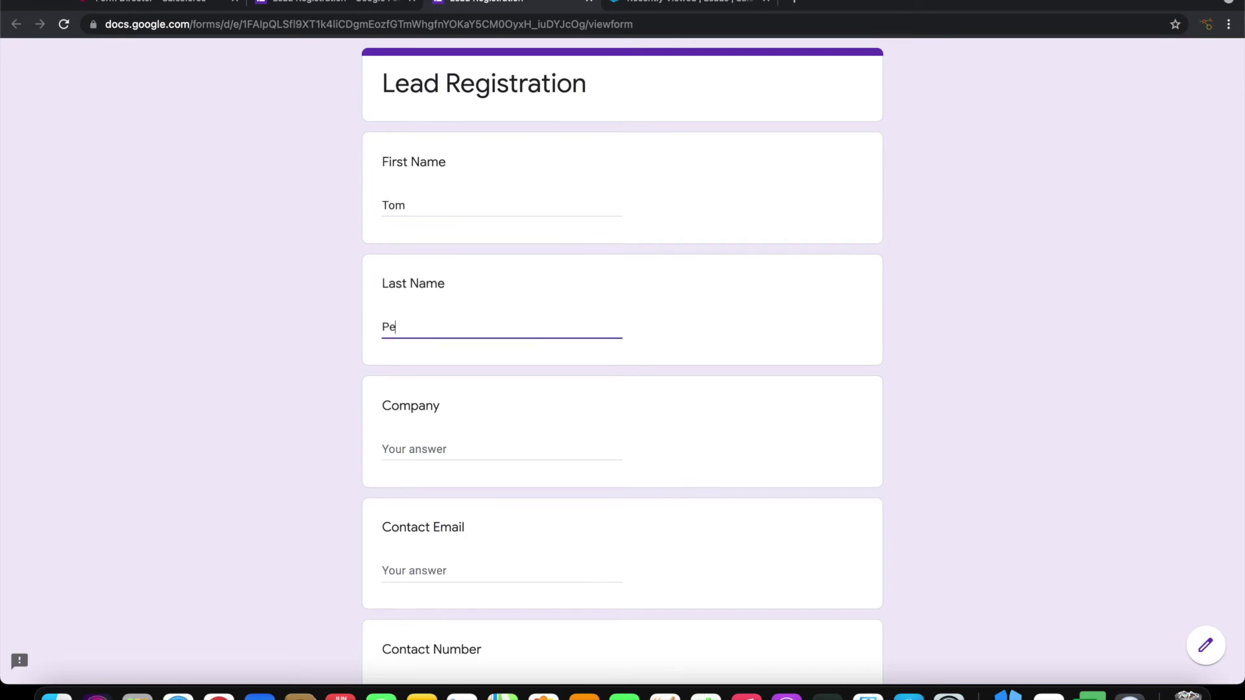
{"action": "key", "text": "Tab"}
{"action": "type", "text": "Tomx Industries"}
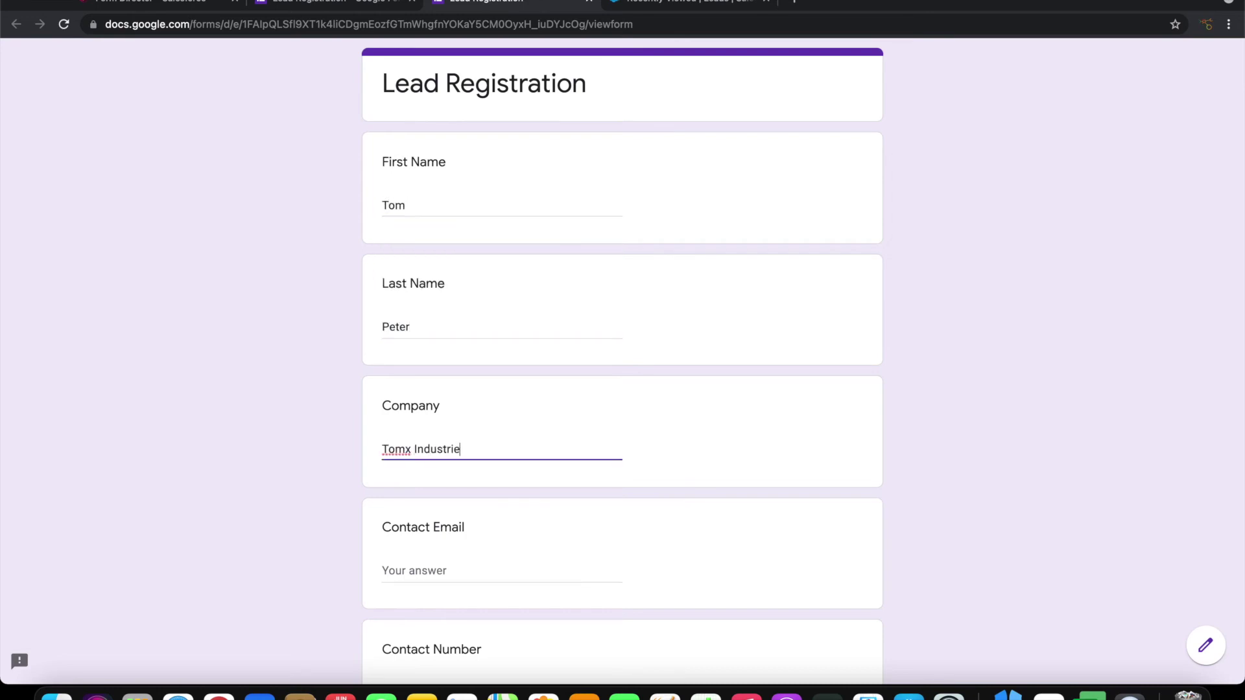
{"action": "key", "text": "Tab"}
{"action": "type", "text": "tom@ex"}
{"action": "type", "text": "ample.com"}
{"action": "key", "text": "Tab"}
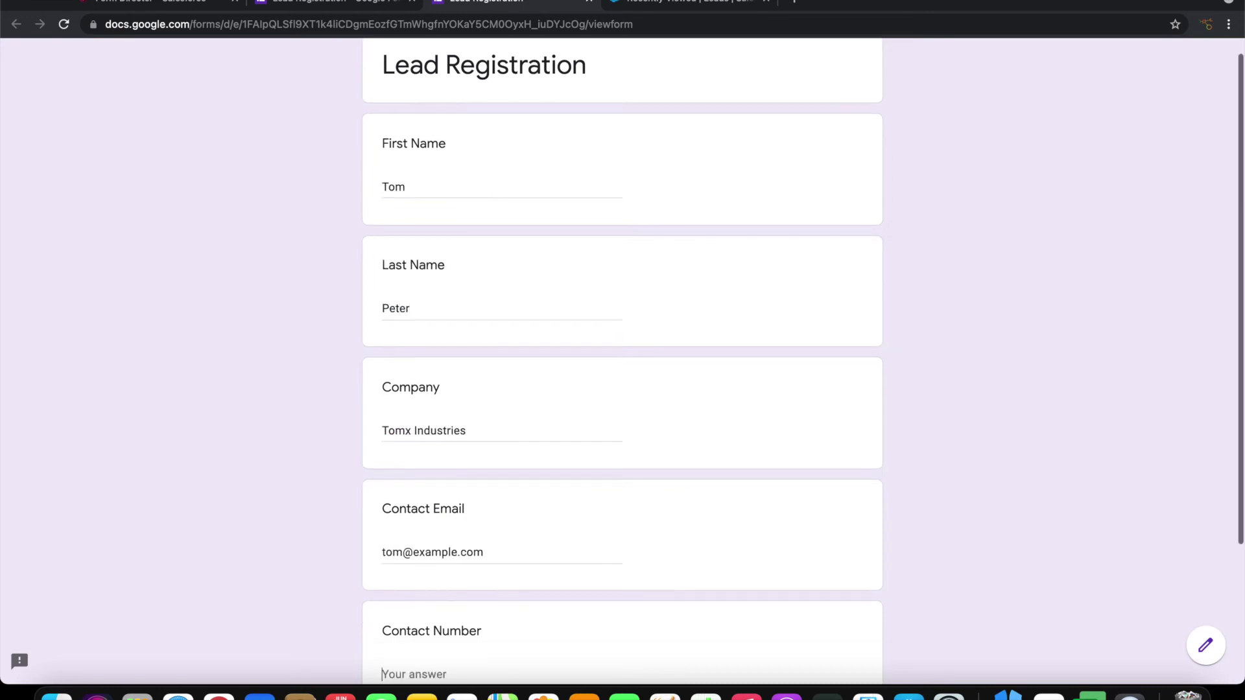
{"action": "type", "text": "14"}
Submit the test response and go to the Salesforce leads list
{"action": "scroll", "coordinate": [622, 360], "scroll_direction": "up", "scroll_amount": 3}
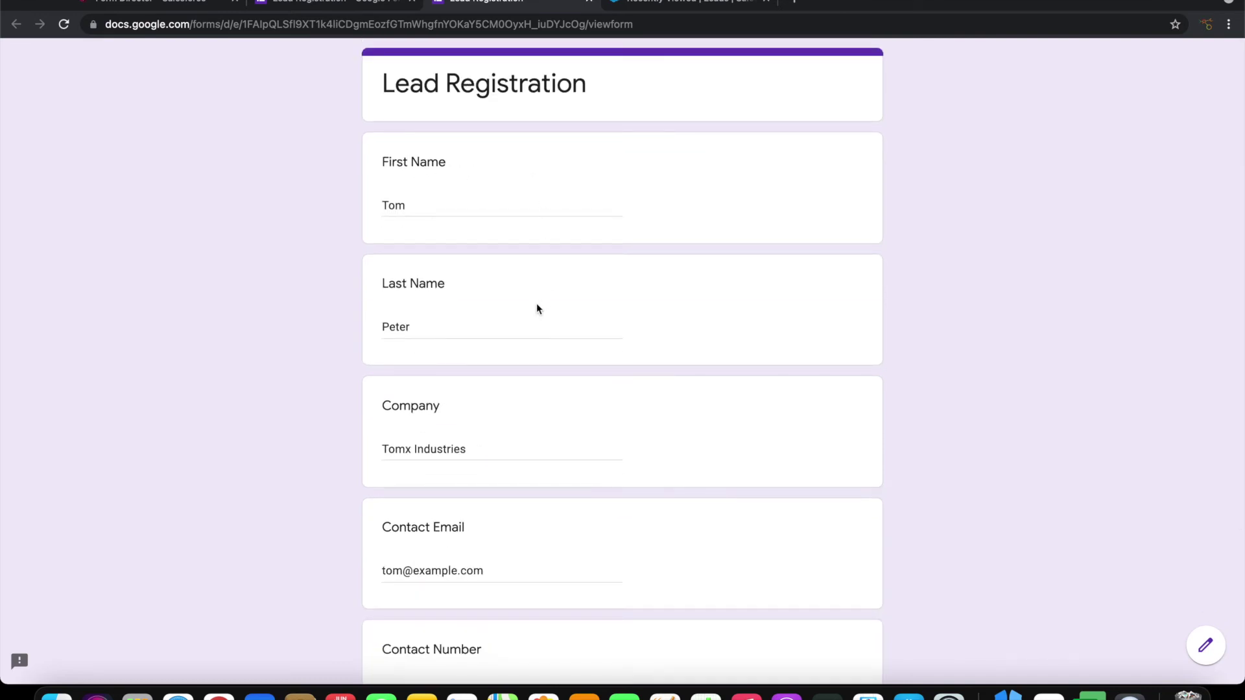
{"action": "scroll", "coordinate": [444, 348], "scroll_direction": "down", "scroll_amount": 1}
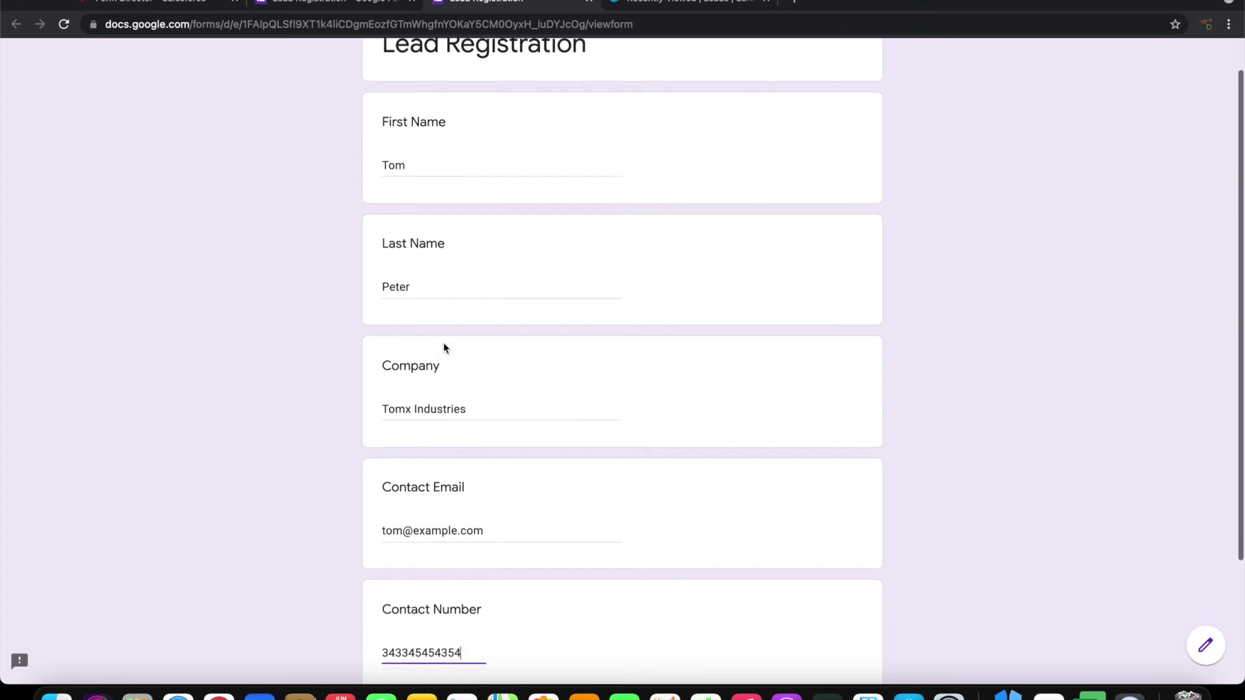
{"action": "scroll", "coordinate": [444, 348], "scroll_direction": "down", "scroll_amount": 3}
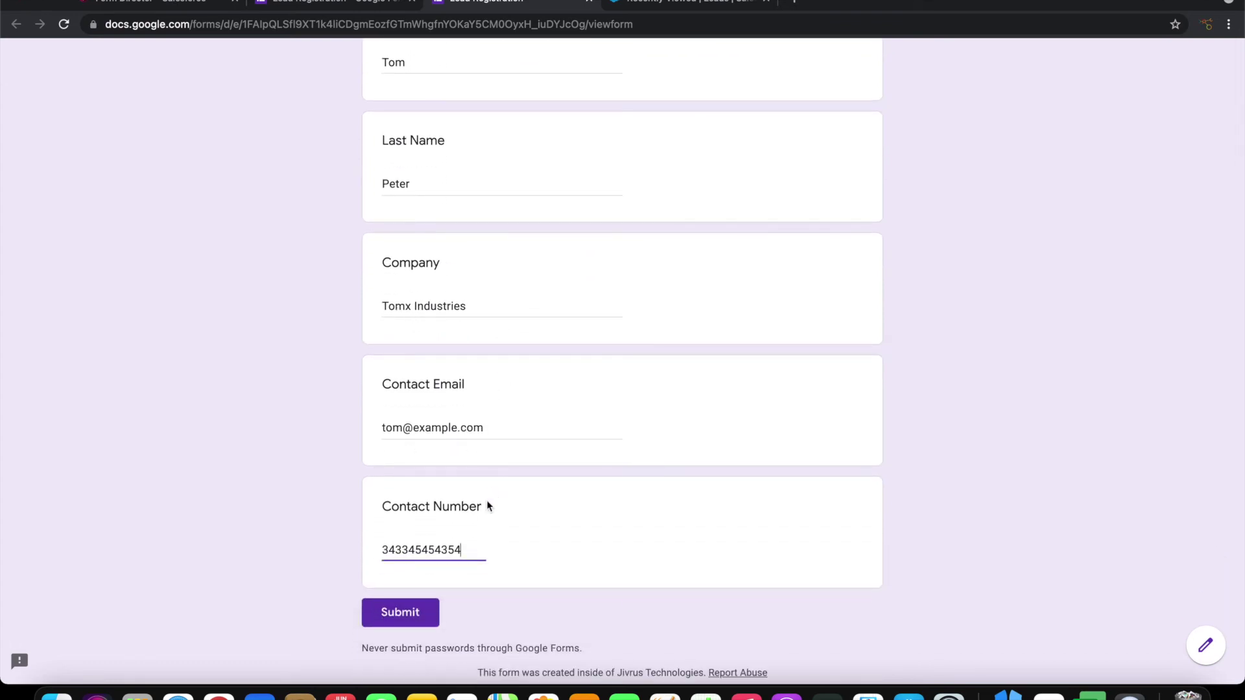
{"action": "scroll", "coordinate": [300, 414], "scroll_direction": "up", "scroll_amount": 1}
{"action": "scroll", "coordinate": [300, 413], "scroll_direction": "down", "scroll_amount": 2}
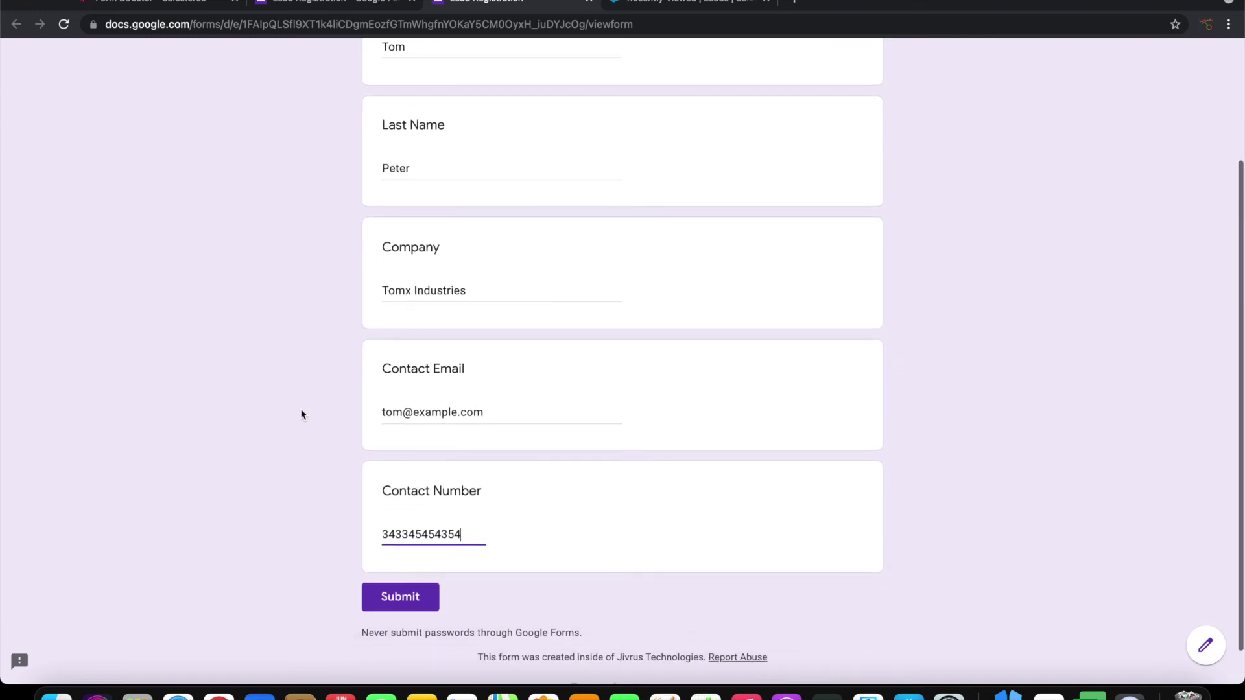
{"action": "left_click", "coordinate": [402, 564]}
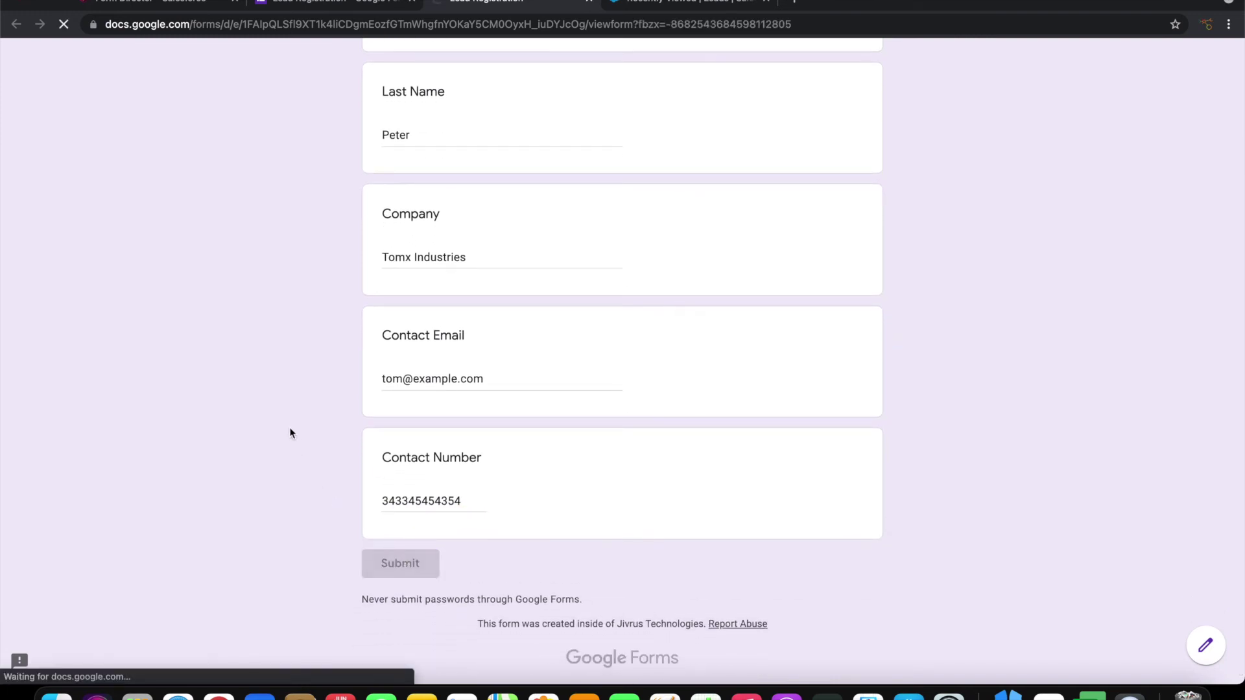
{"action": "left_click", "coordinate": [661, 3]}
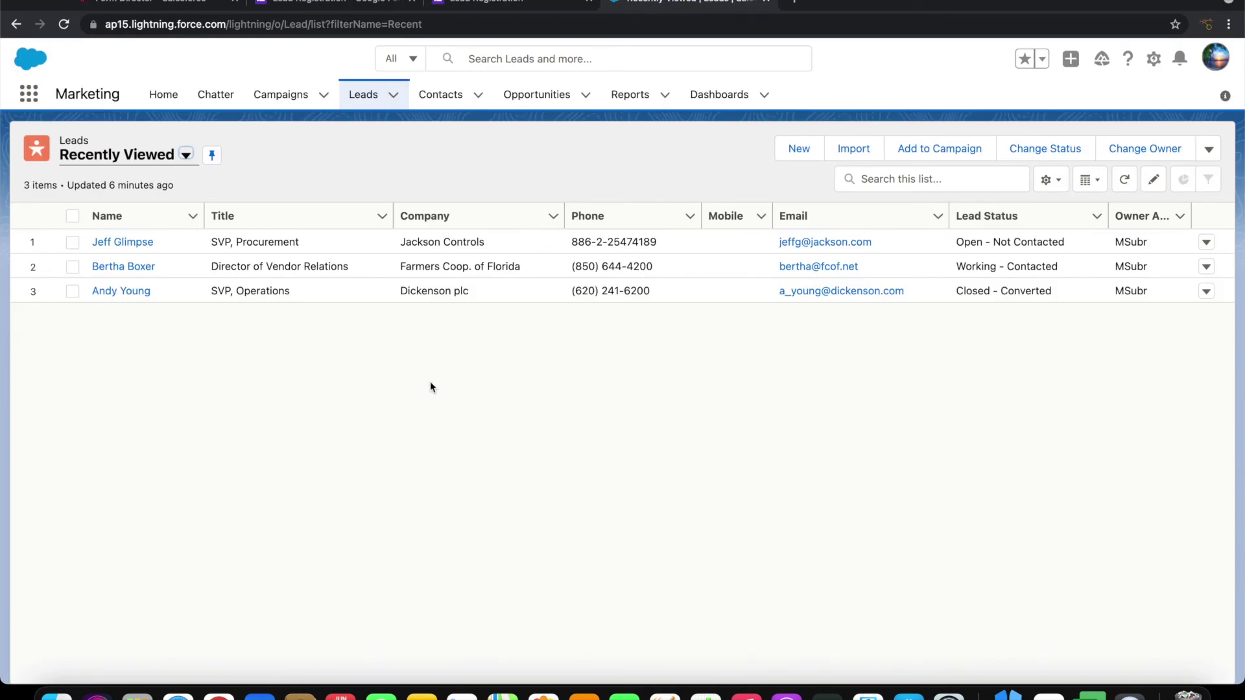
Reload the Recently Viewed leads list to show the new Tomx Industries lead
{"action": "key", "text": "super+r"}
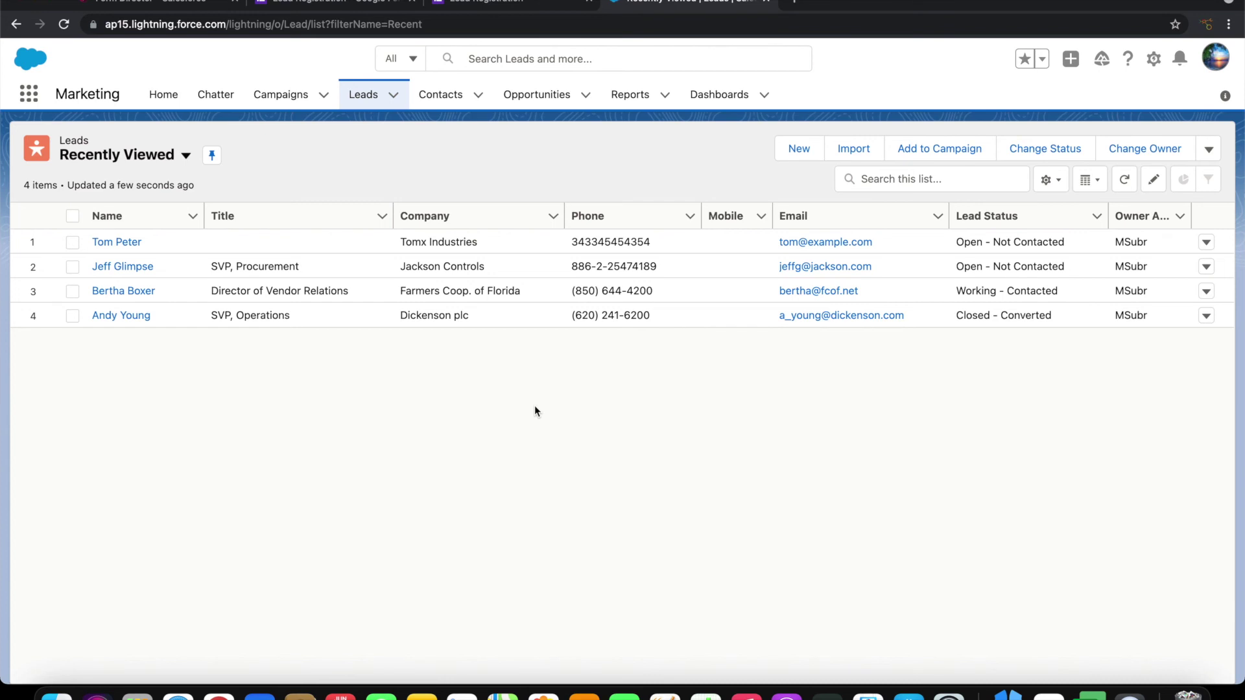
Go back to the Lead Registration editor tab and scroll to the top
{"action": "left_click", "coordinate": [339, 3]}
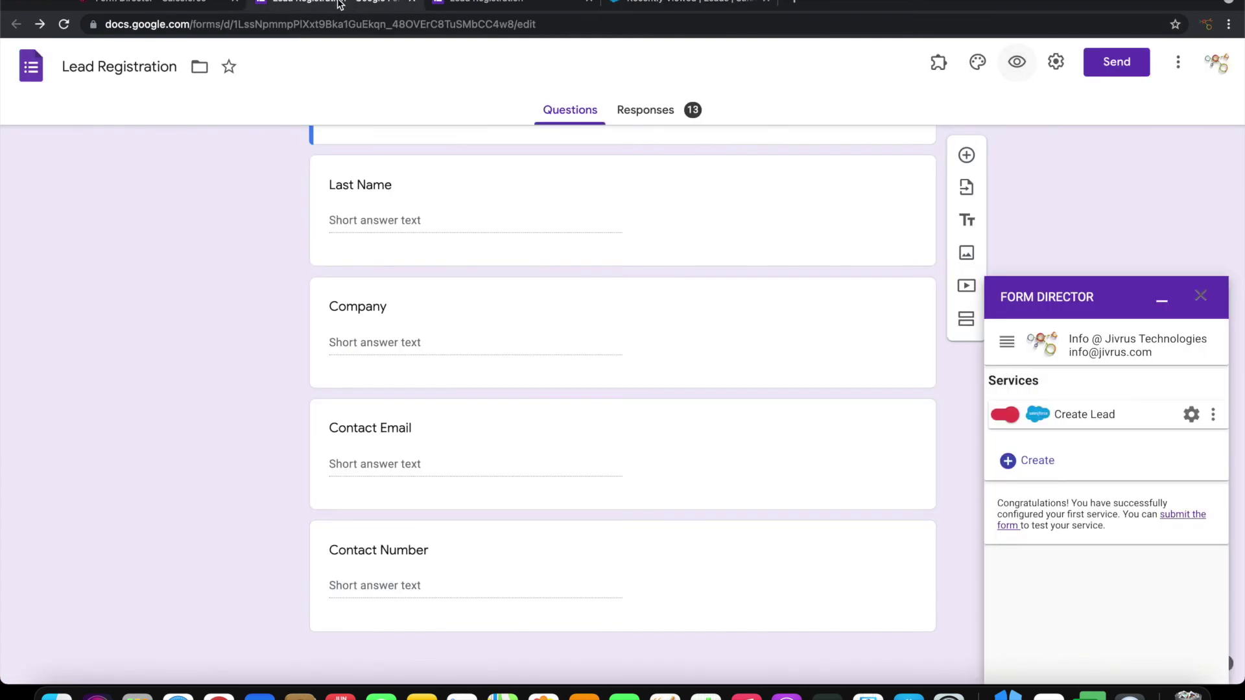
{"action": "scroll", "coordinate": [481, 371], "scroll_direction": "up", "scroll_amount": 4}
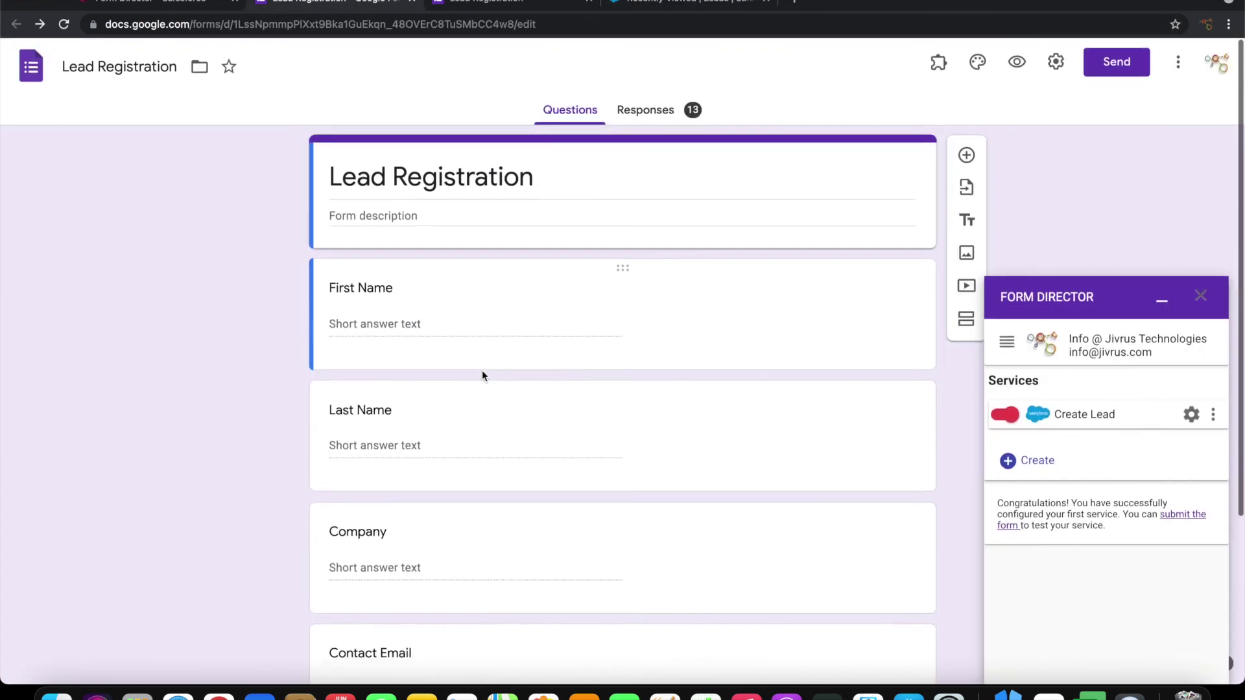